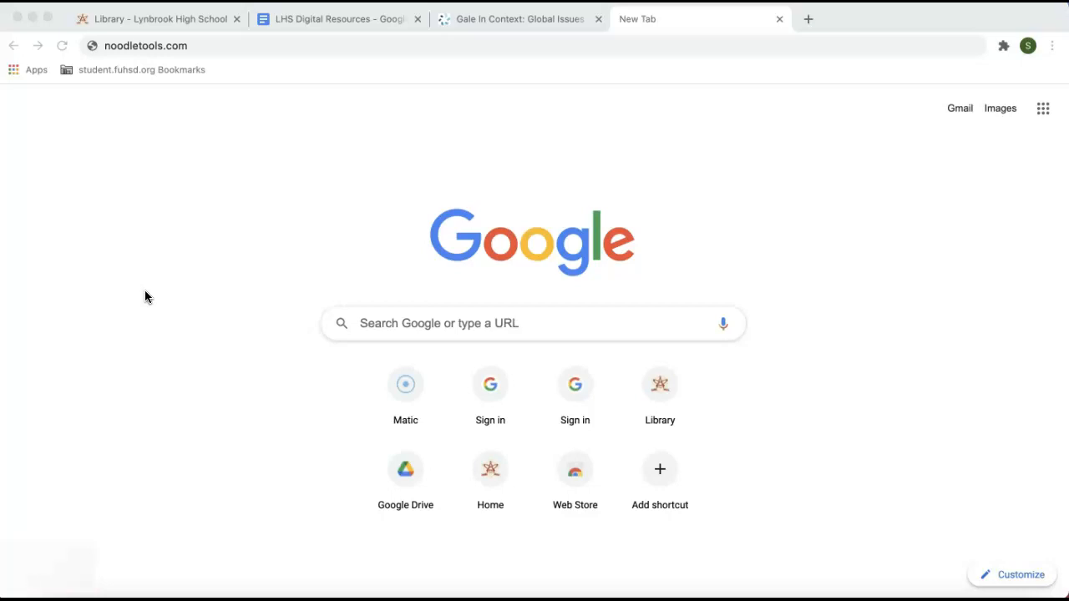
- Go to noodletools.com, open the login page and choose to sign in with Google
click(145, 285)
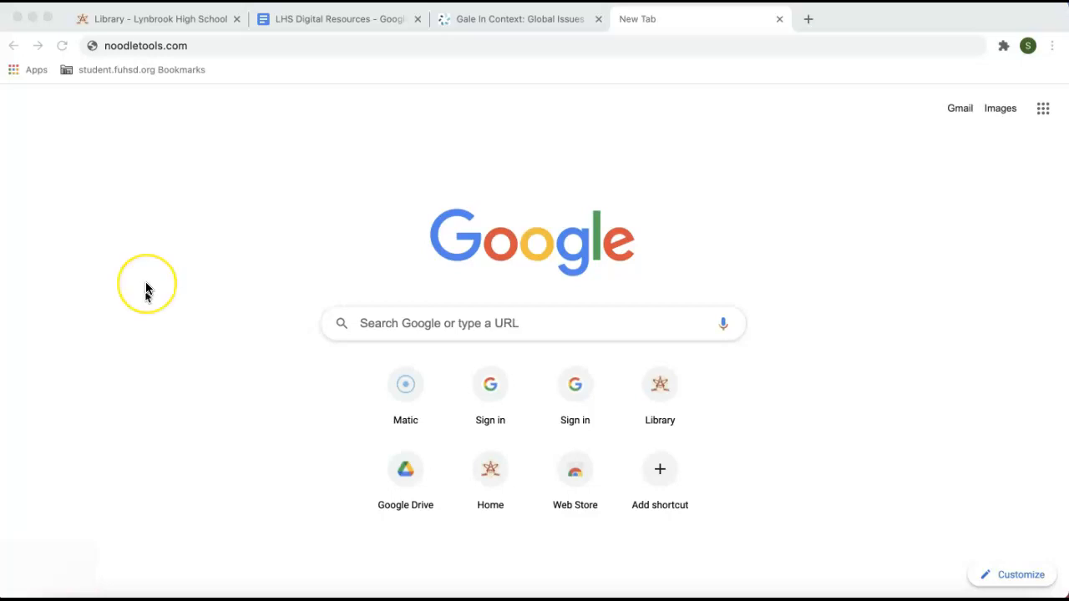
click(190, 45)
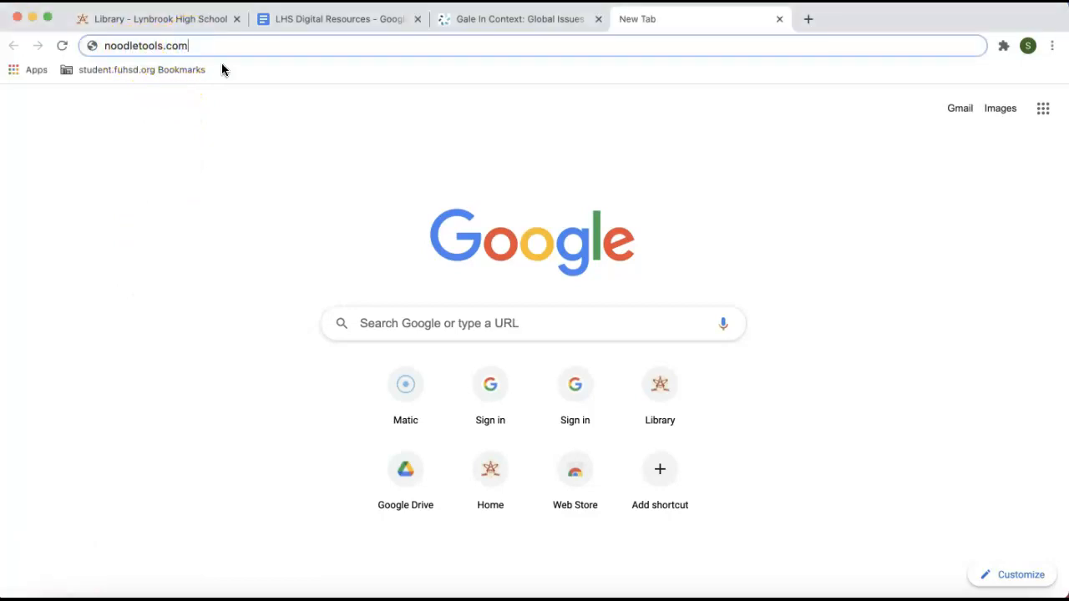
key(Return)
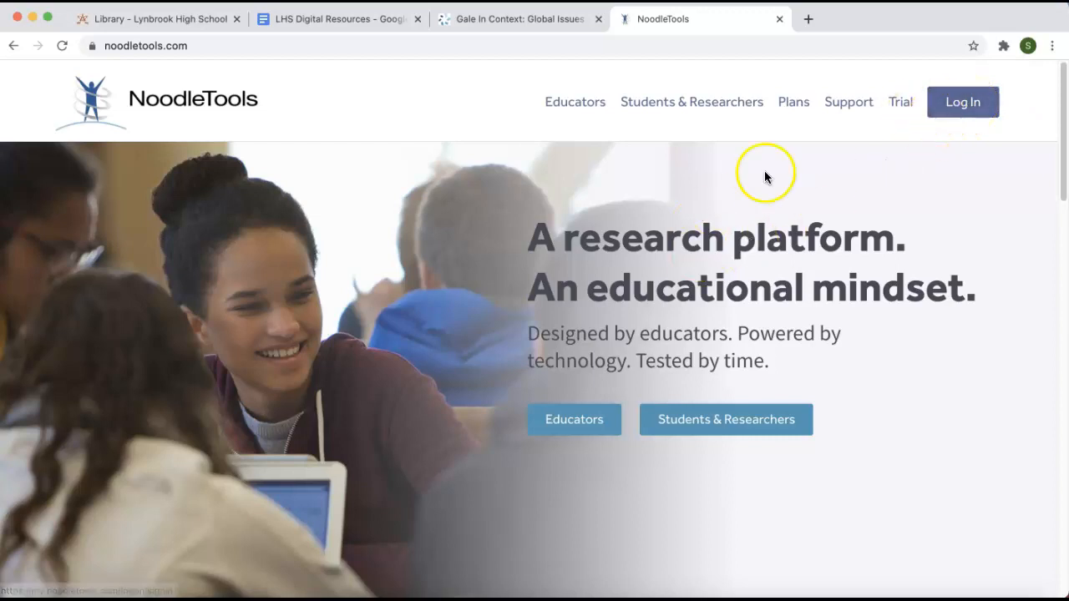
click(953, 101)
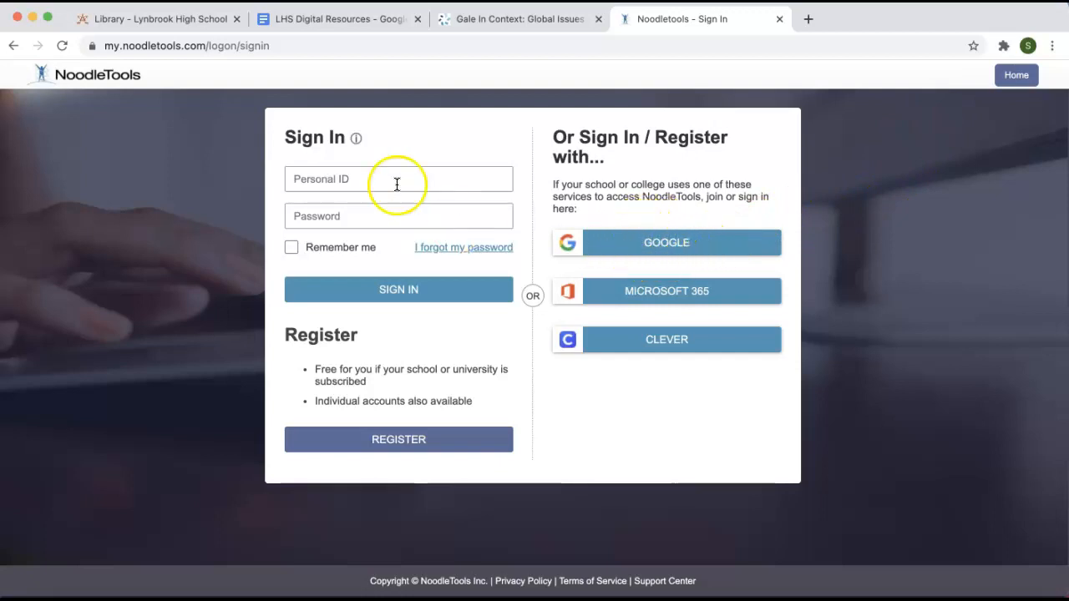
click(652, 244)
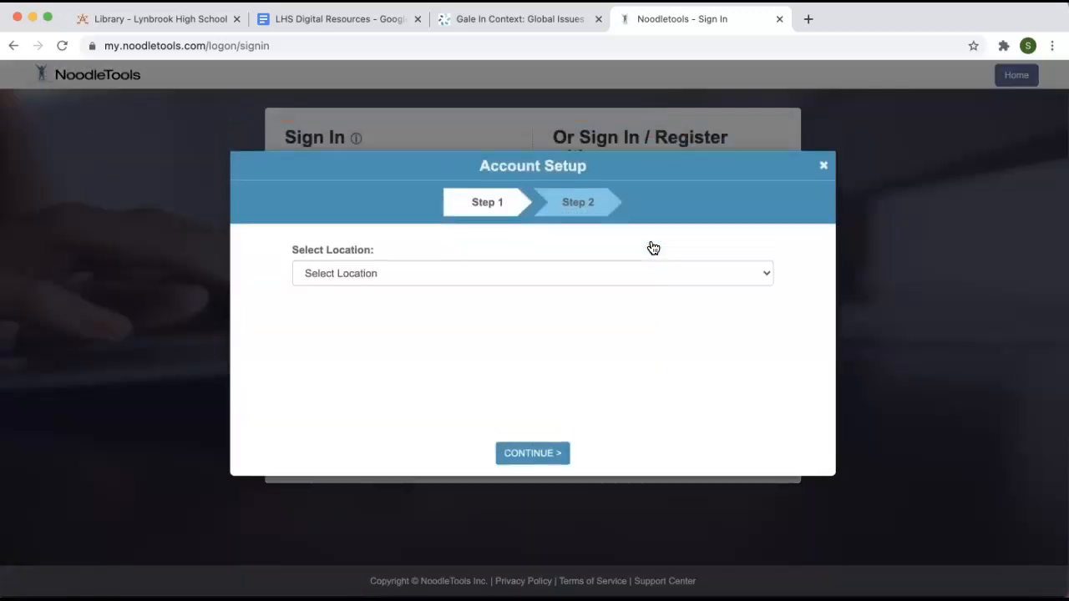
- Set the account location to Lynbrook High School and create the account as a student or library patron
click(424, 283)
click(401, 371)
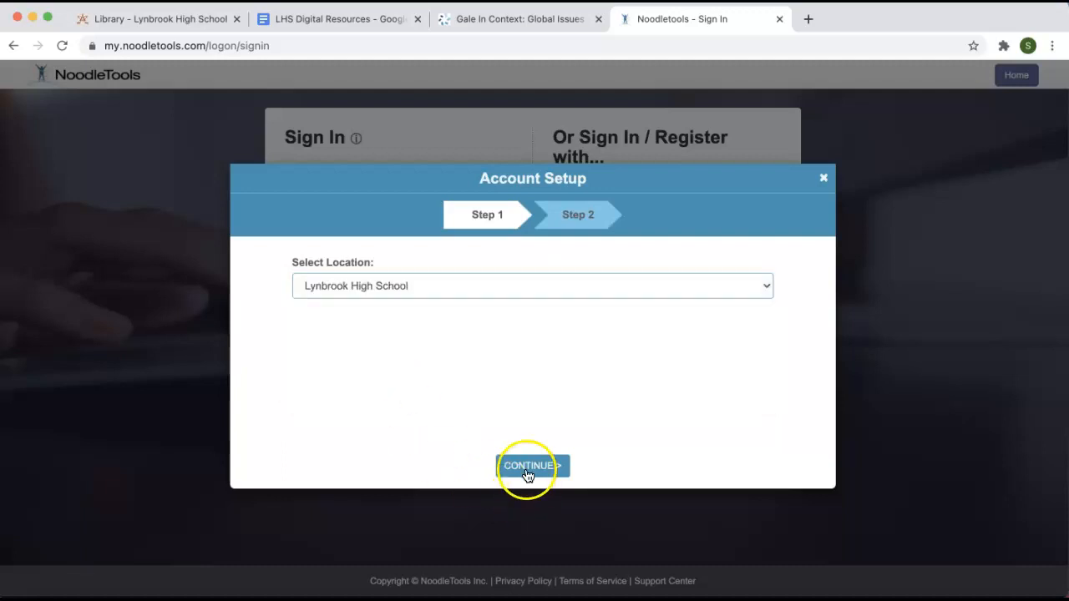
click(527, 472)
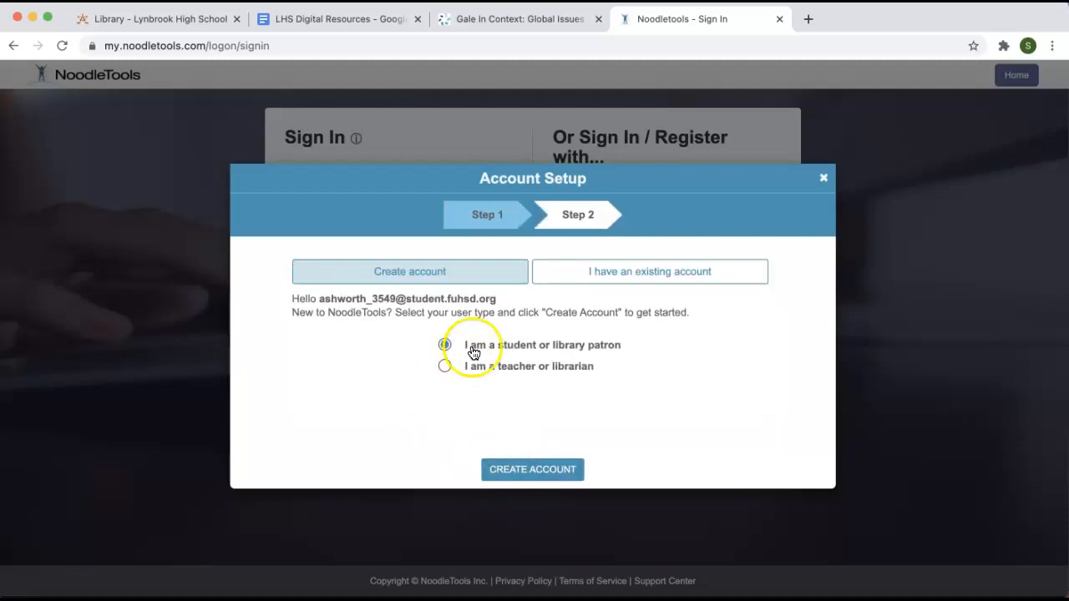
click(532, 471)
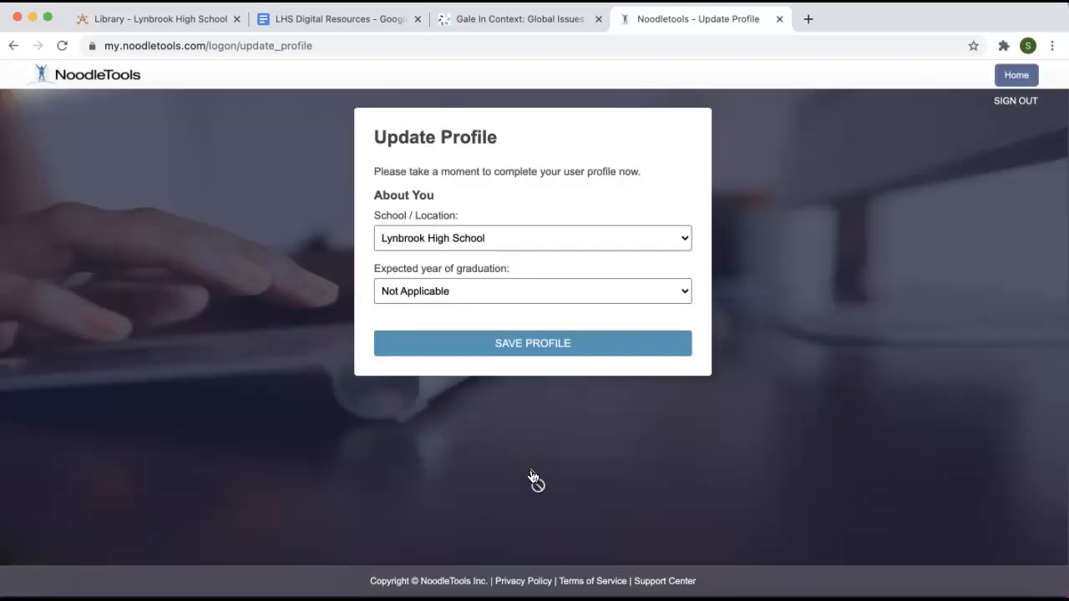
- Set the expected year of graduation to 2021 and save the profile
click(501, 291)
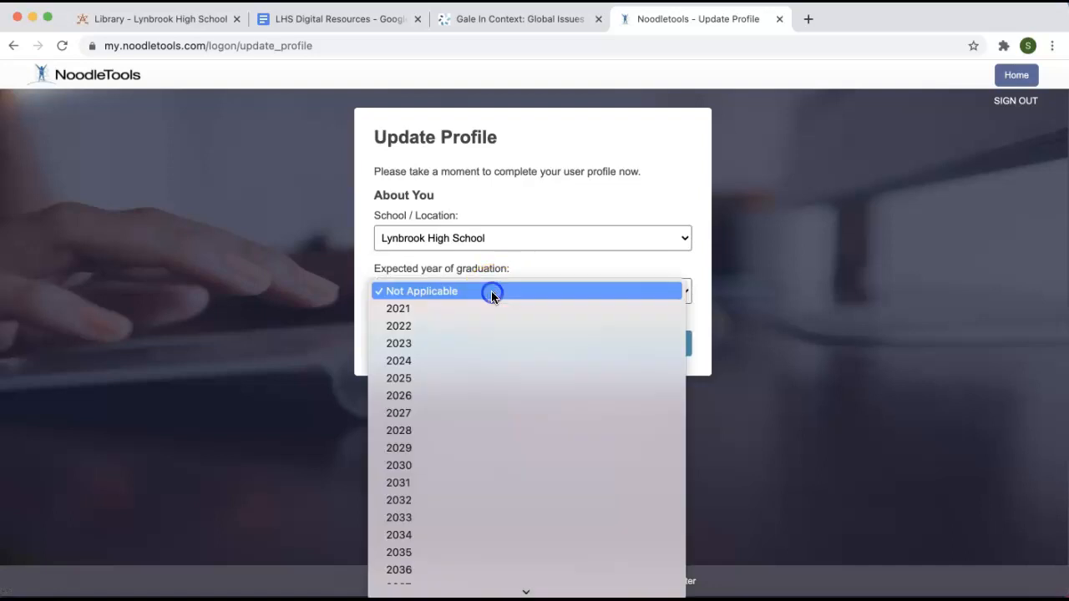
click(409, 309)
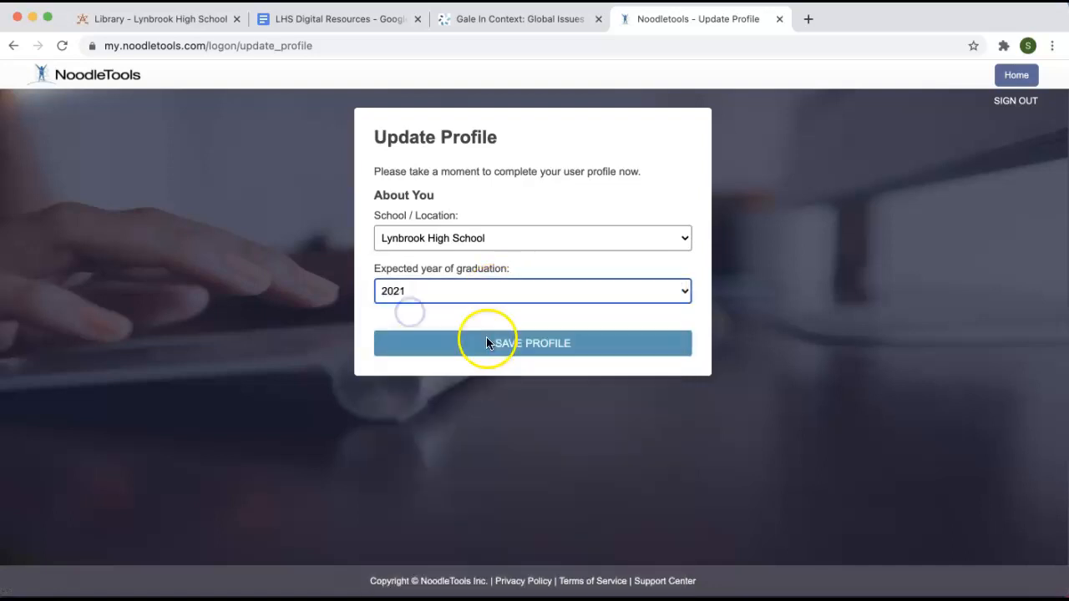
click(502, 357)
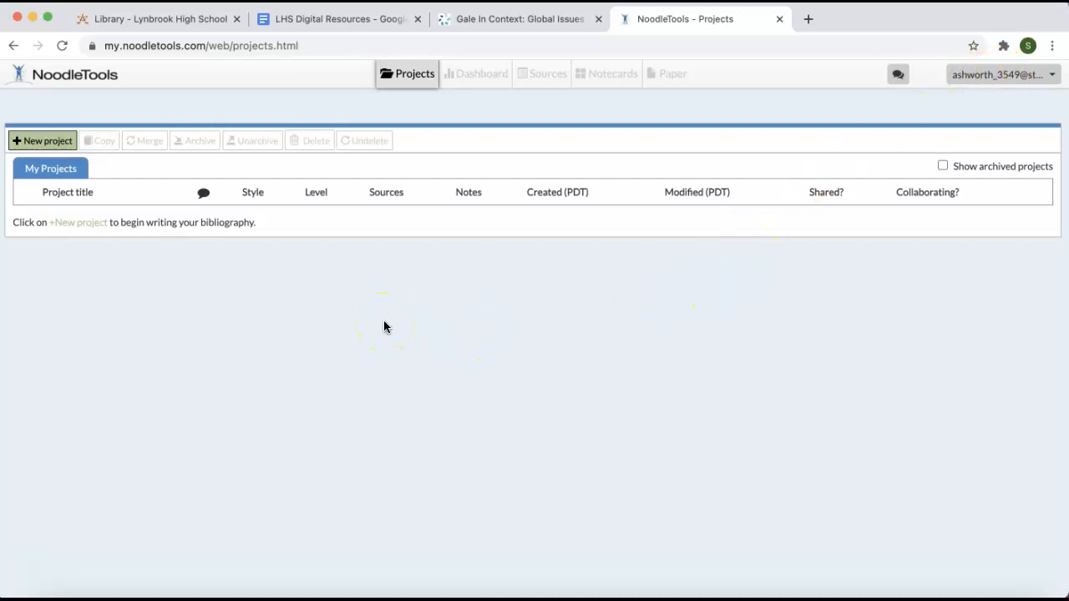
- Open the BNW Project 2021 project from the project list
click(414, 77)
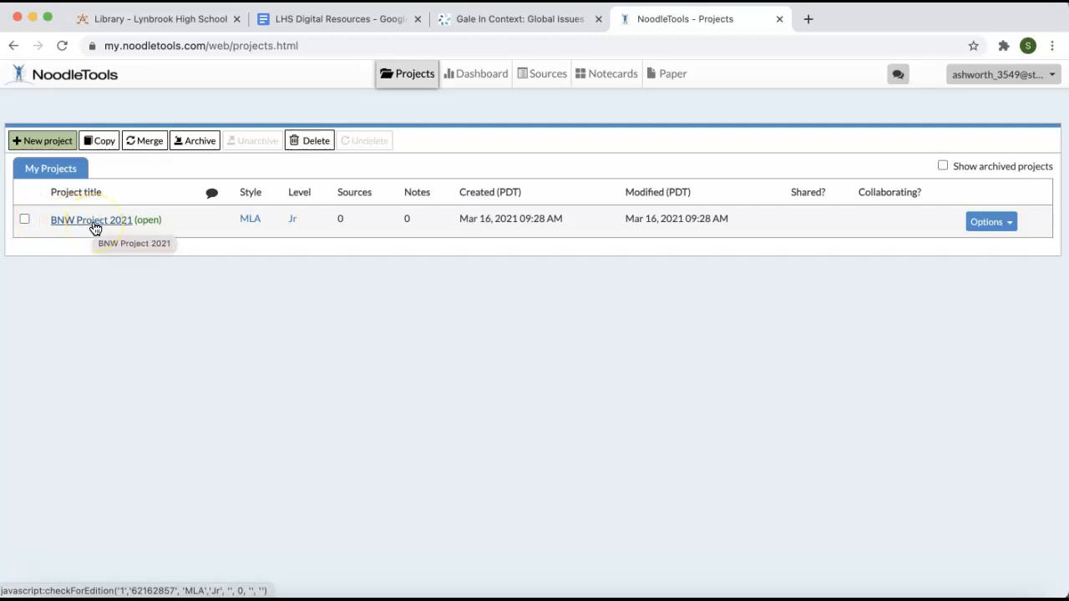
click(120, 220)
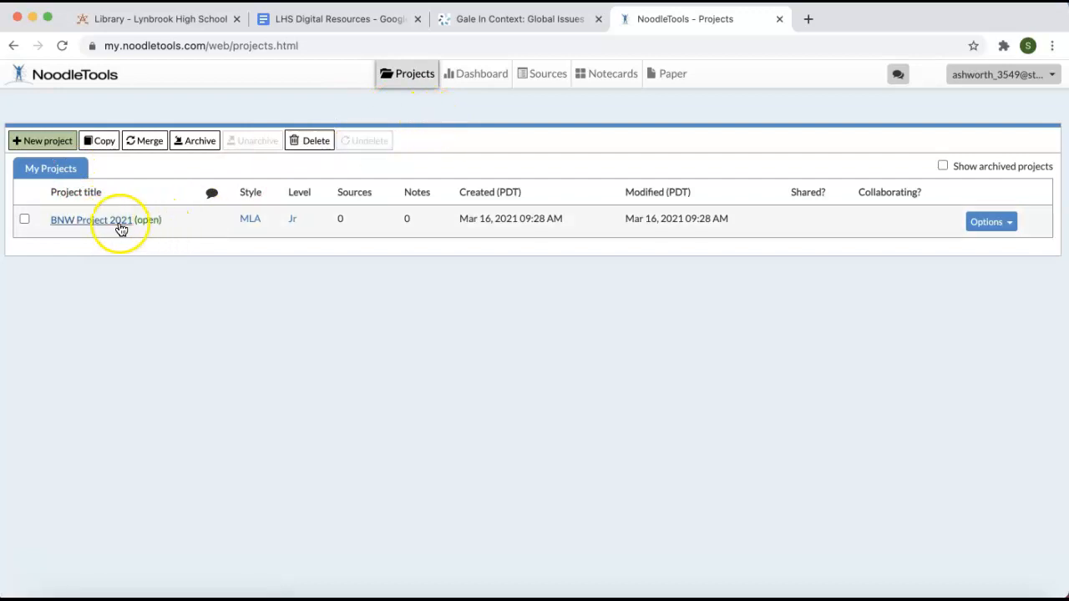
click(120, 223)
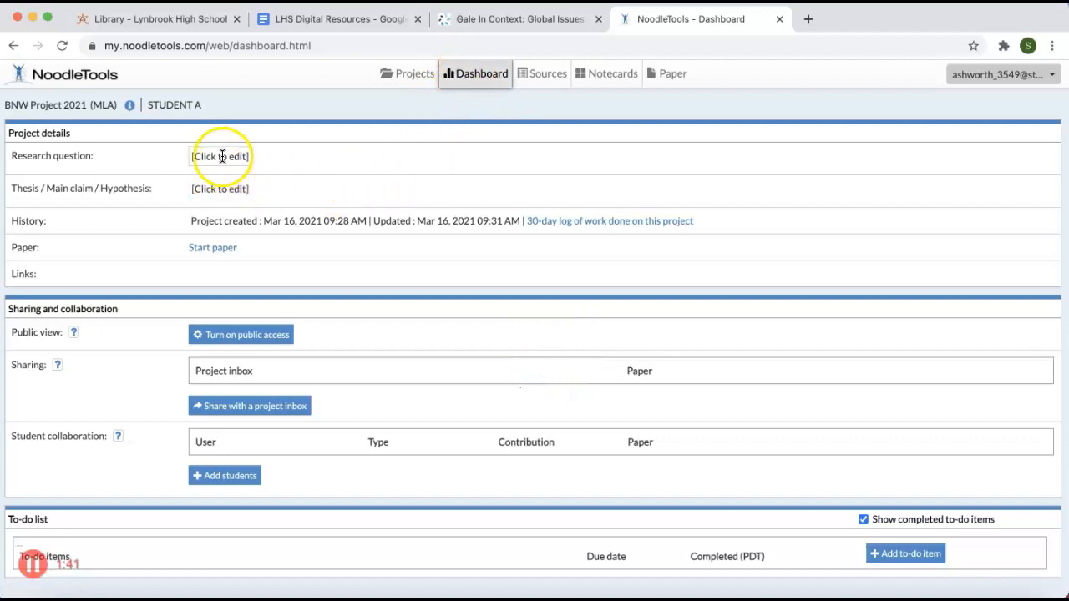
- Open the research question and thesis fields for editing and look over the project's sharing, collaboration and to-do sections
click(222, 158)
click(200, 215)
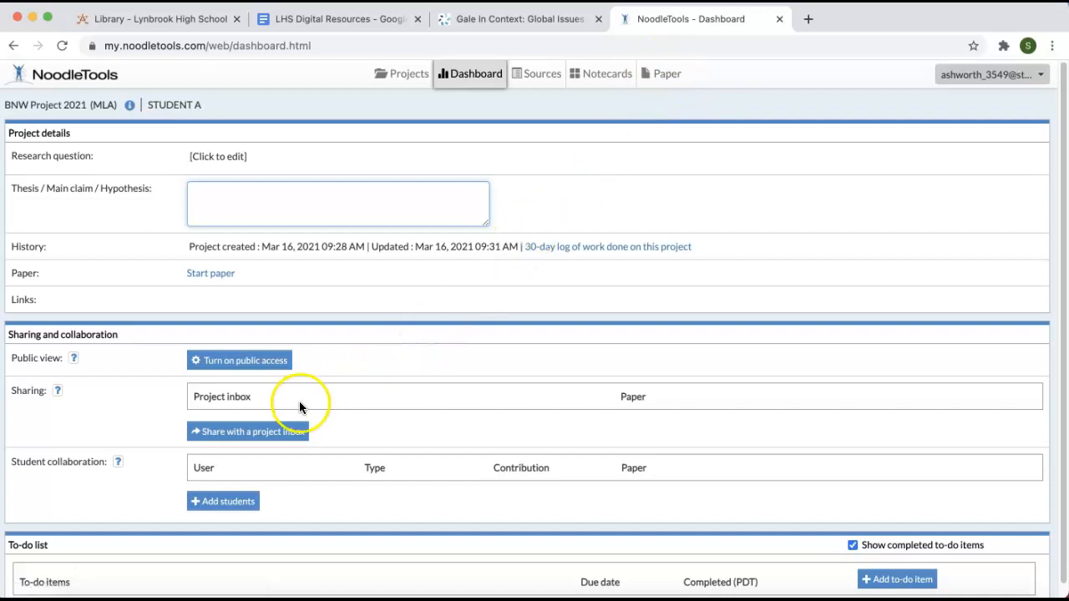
scroll(313, 390, down, 1)
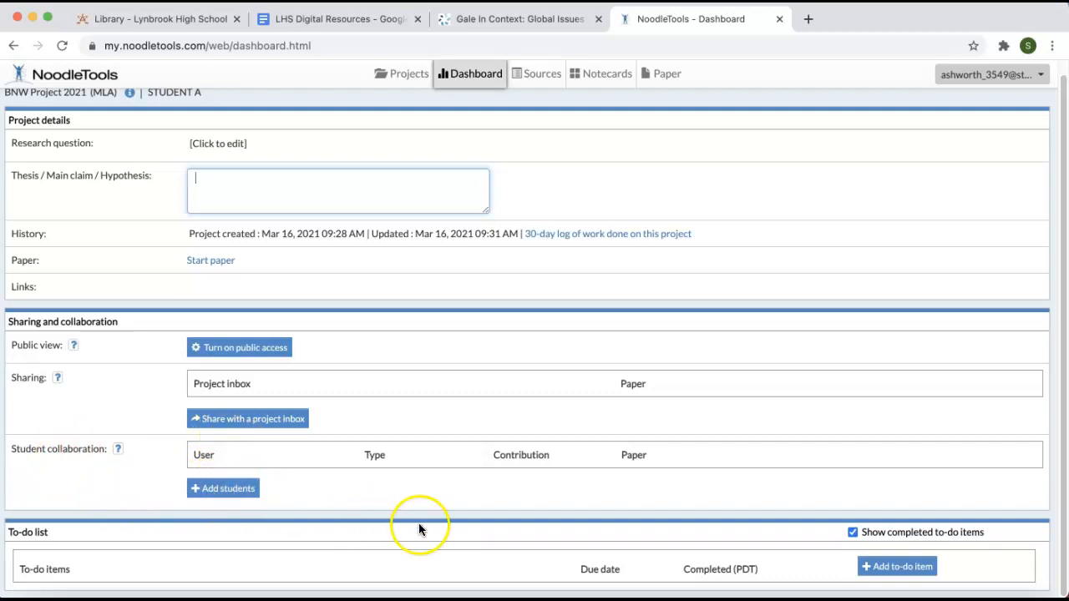
scroll(409, 351, up, 1)
- Return to the project list, view the citation style and level options for a new project, and close the form
click(408, 74)
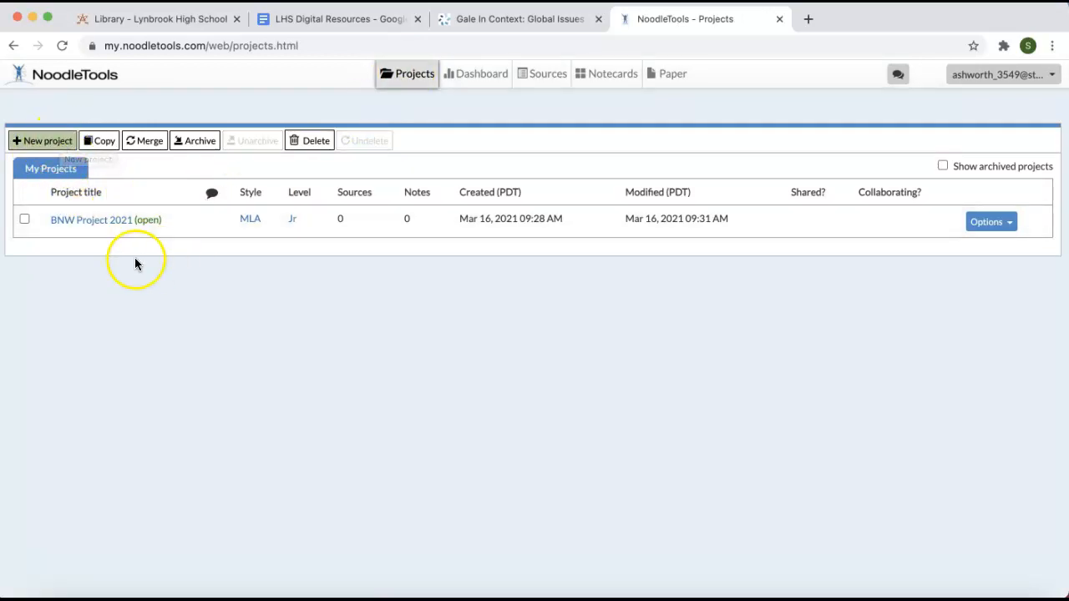
click(60, 142)
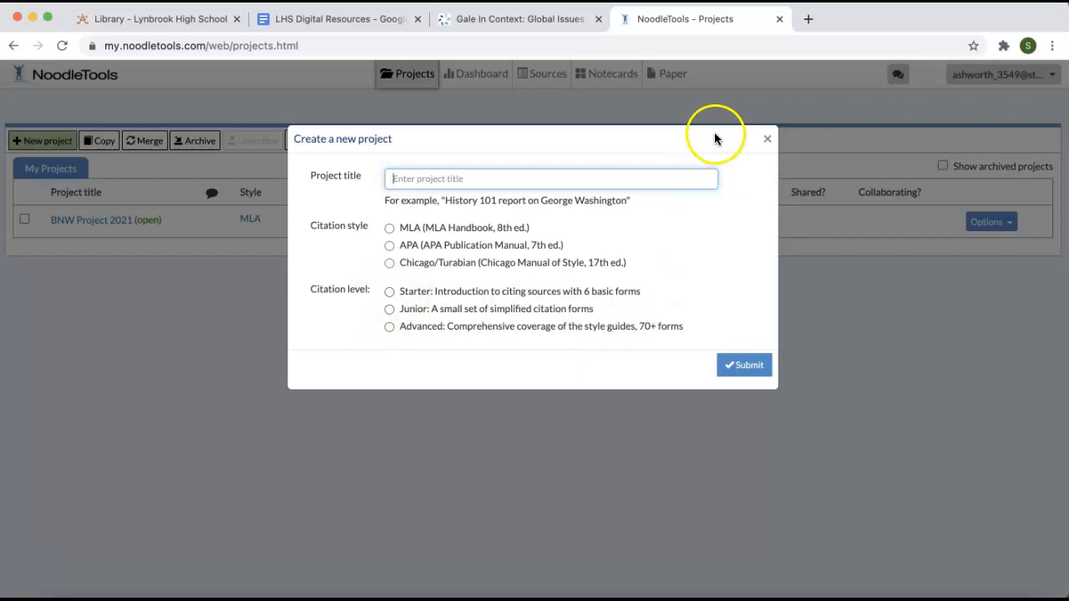
click(769, 140)
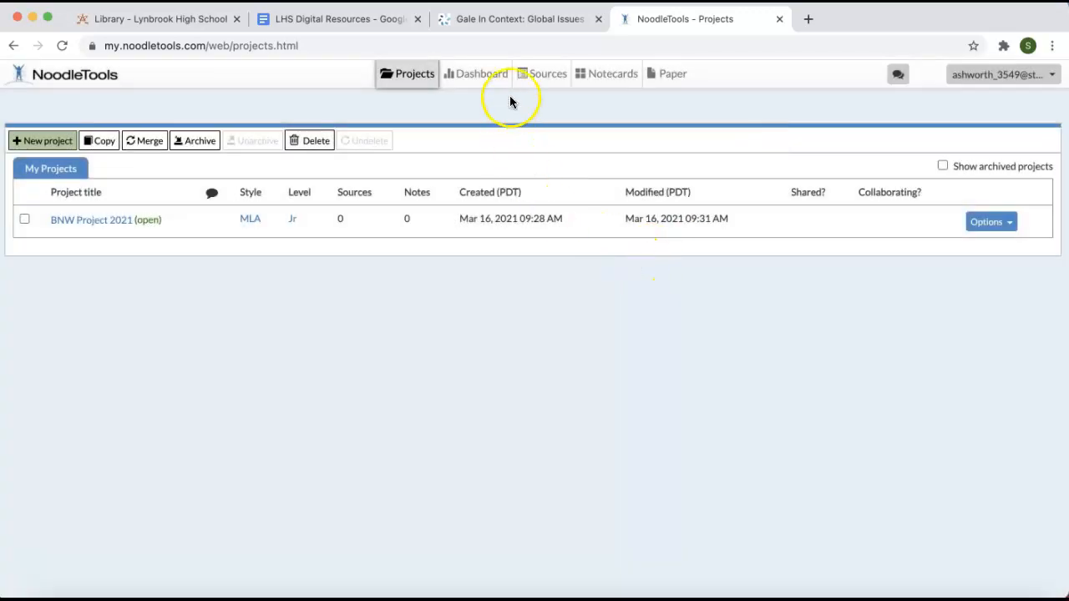
- Start a new source citation in the project's bibliography for a book accessed in print or in hand
click(562, 94)
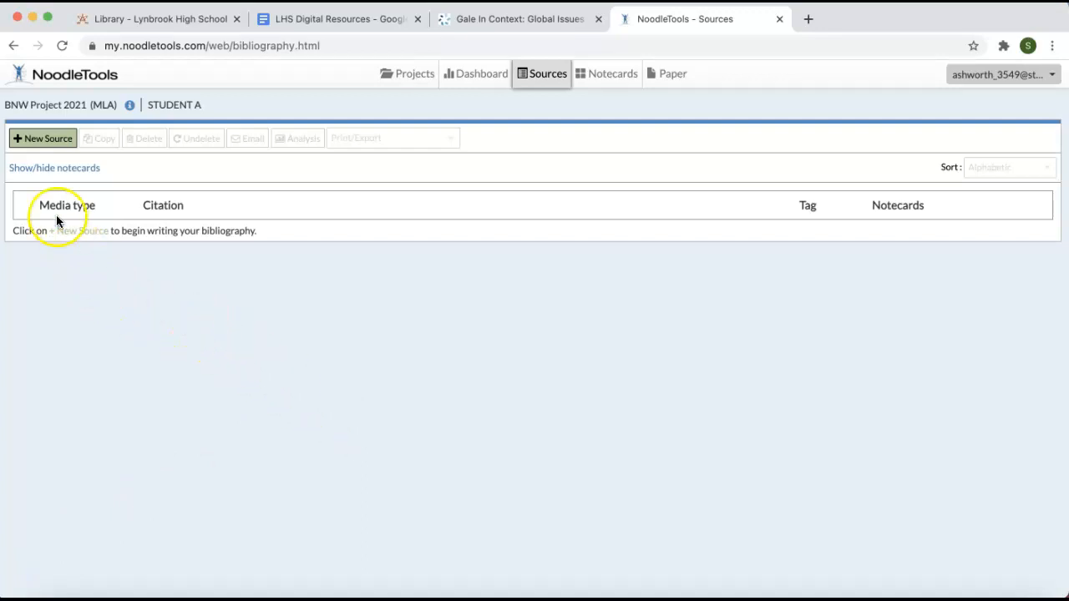
click(53, 142)
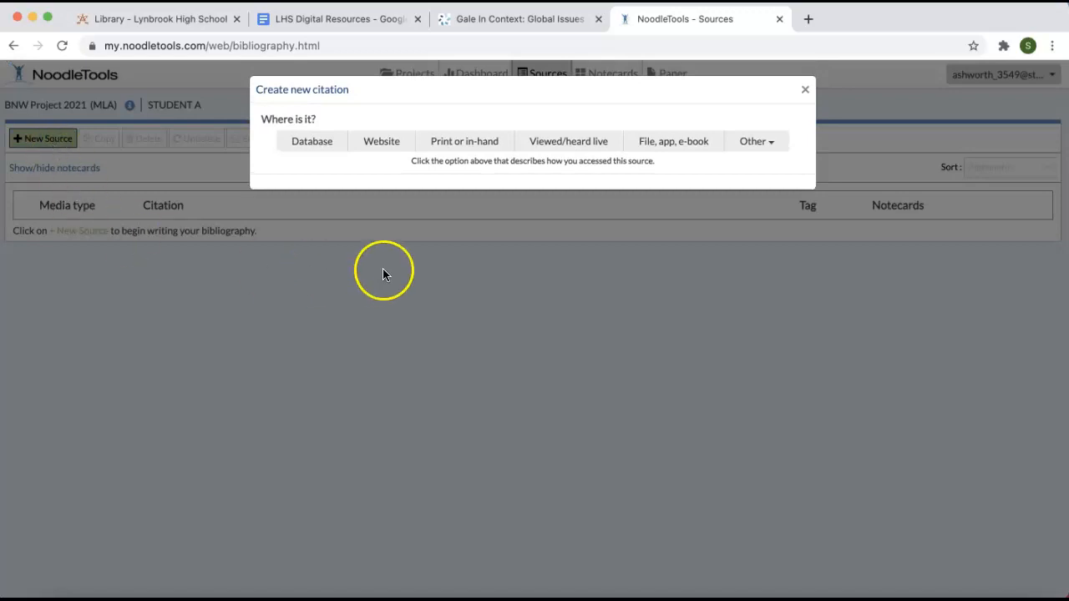
click(466, 144)
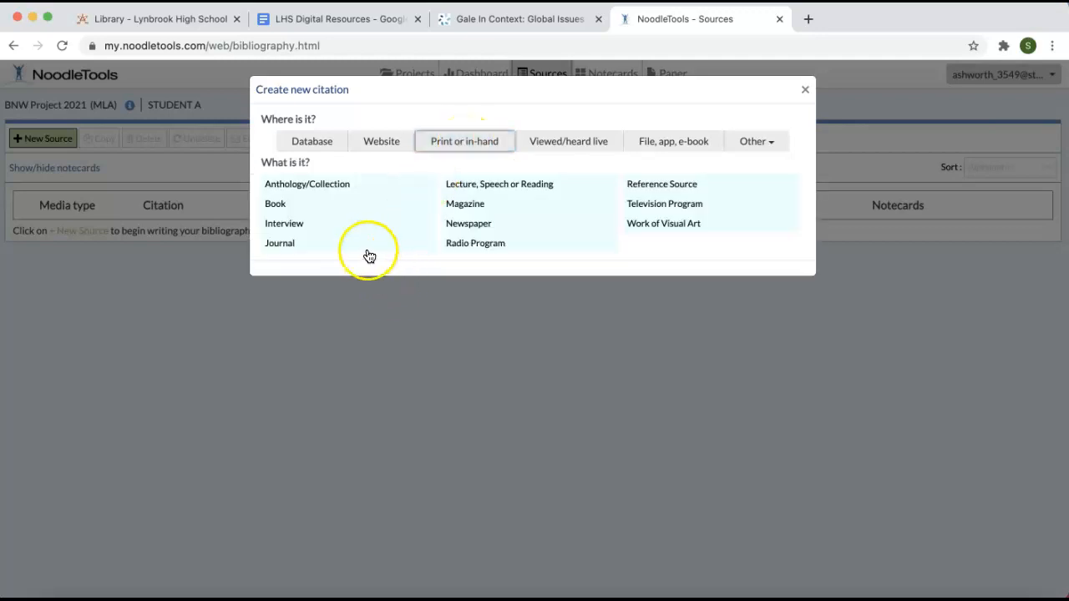
click(277, 204)
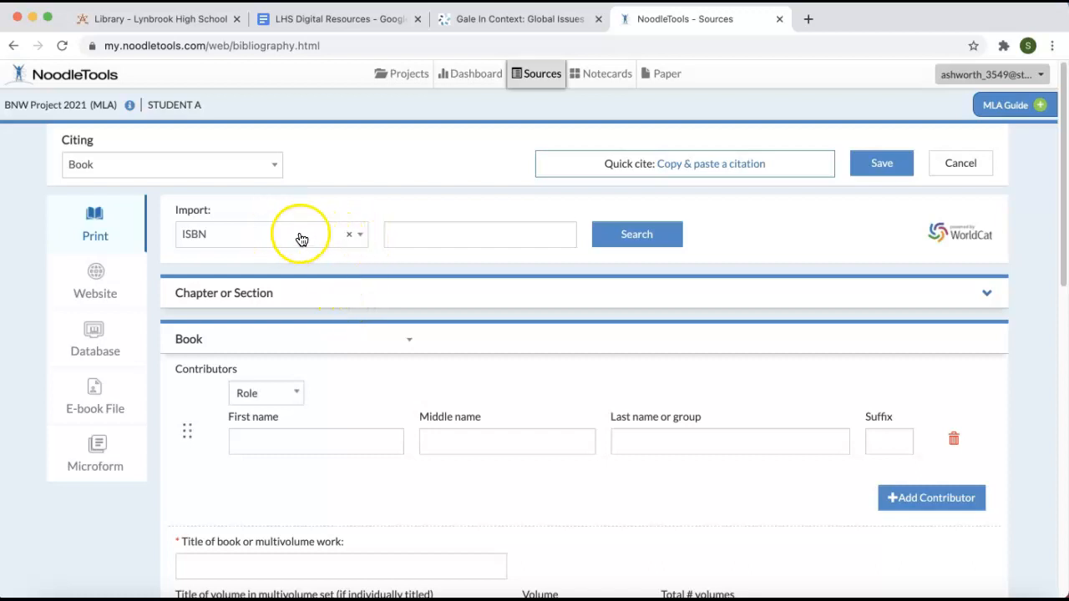
click(415, 232)
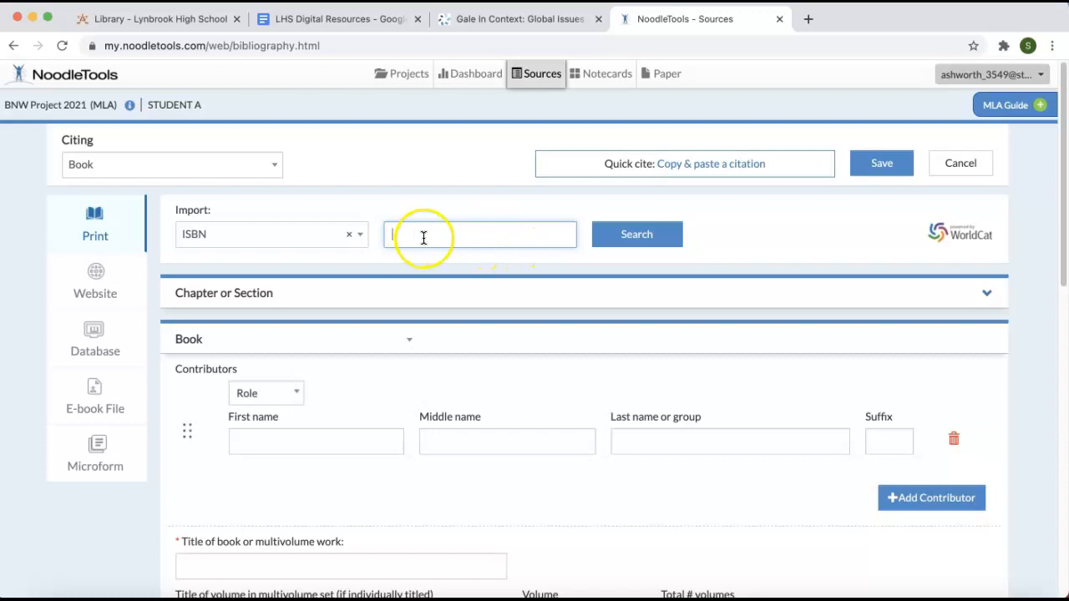
scroll(334, 334, down, 1)
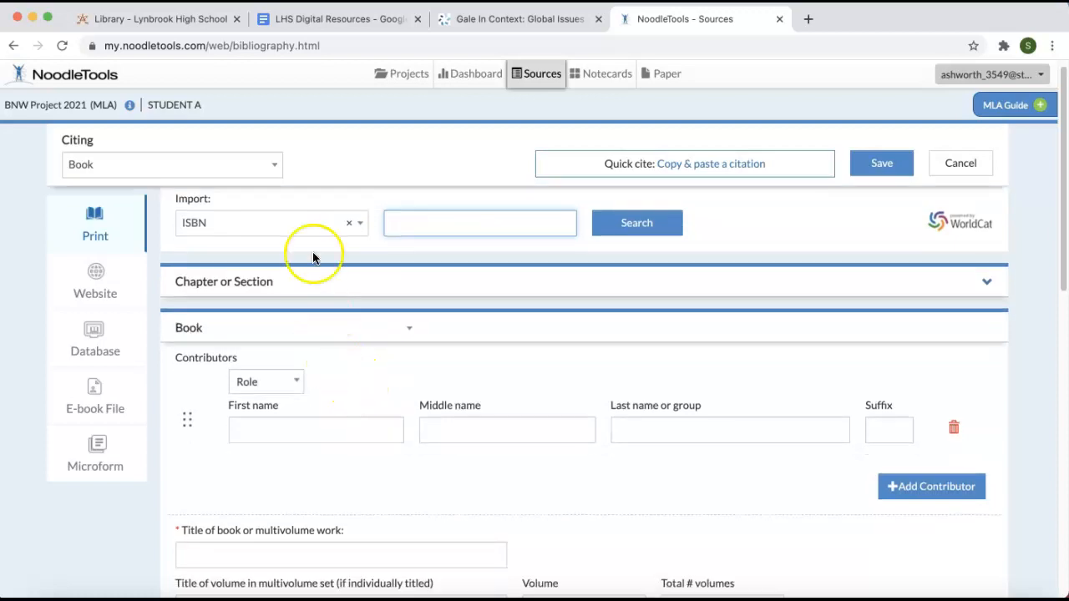
click(365, 227)
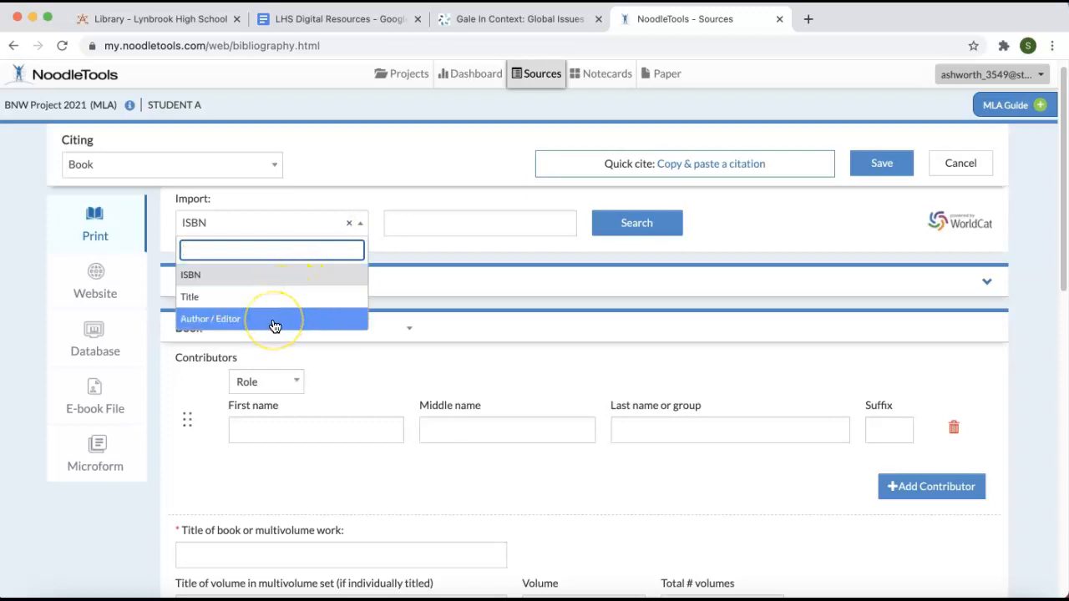
click(359, 224)
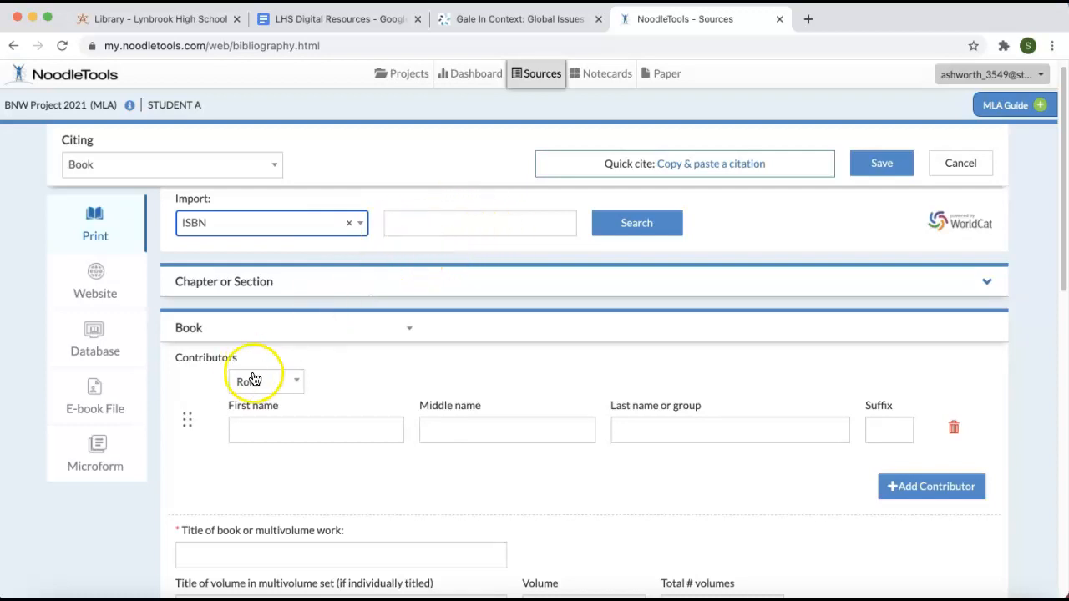
key(Tab)
key(super+v)
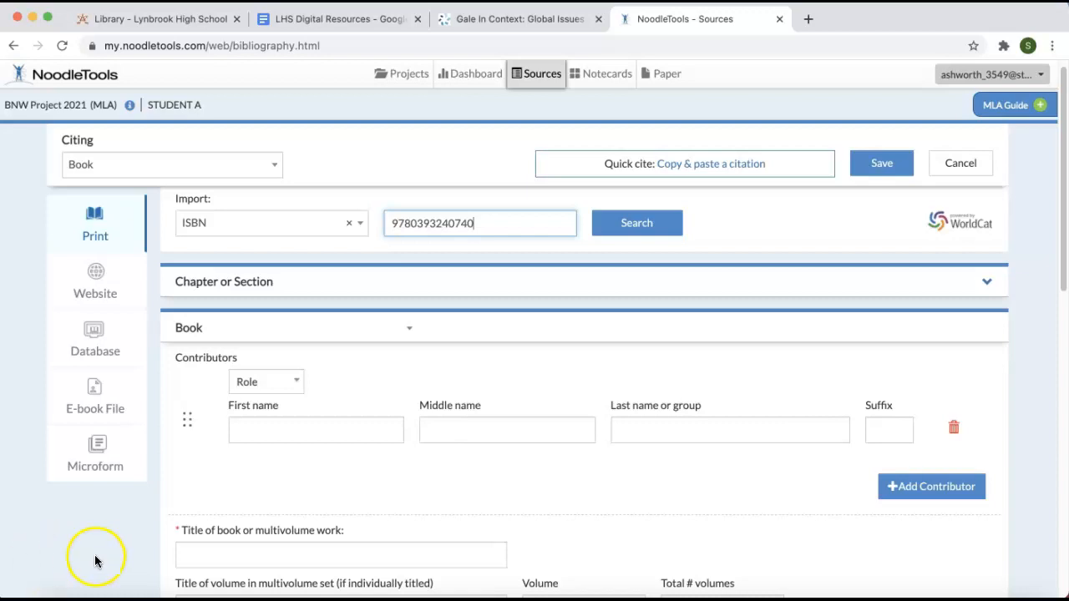
click(625, 223)
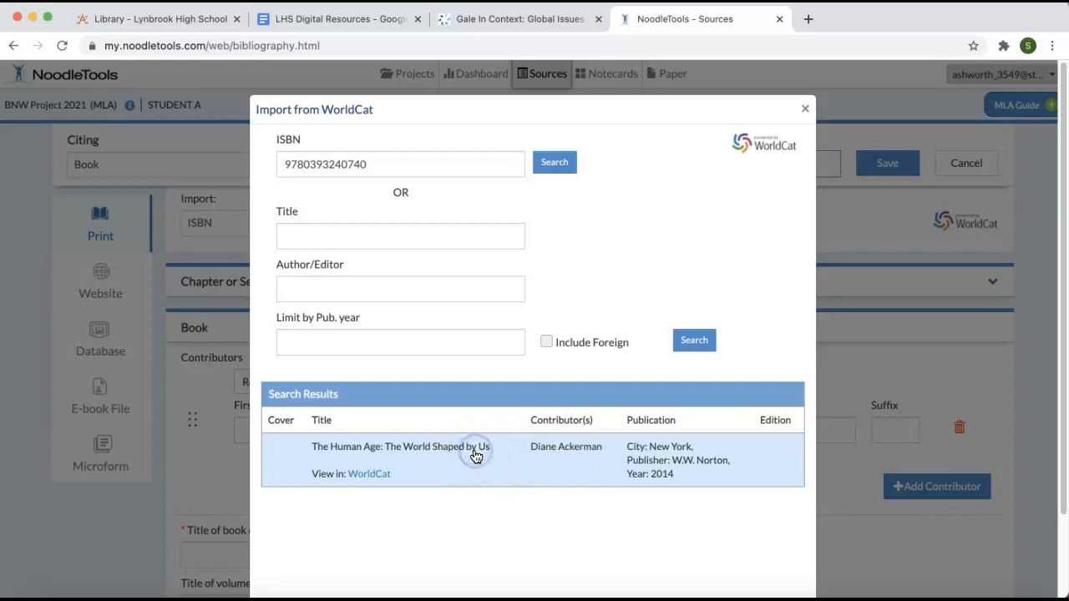
- Import the WorldCat record for The Human Age: The World Shaped by Us into the book citation form
scroll(476, 476, down, 2)
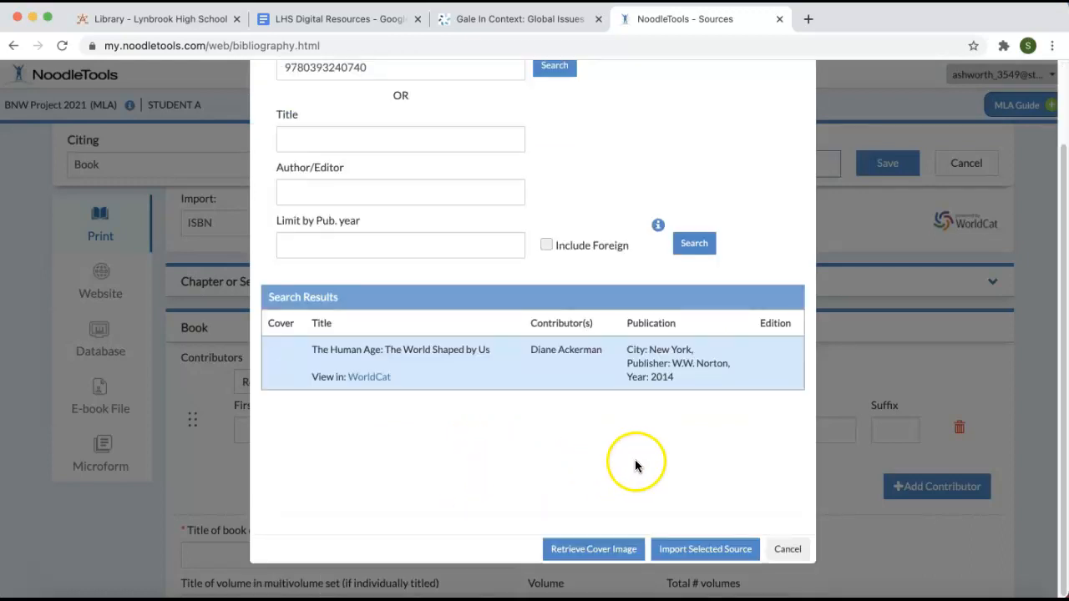
click(700, 551)
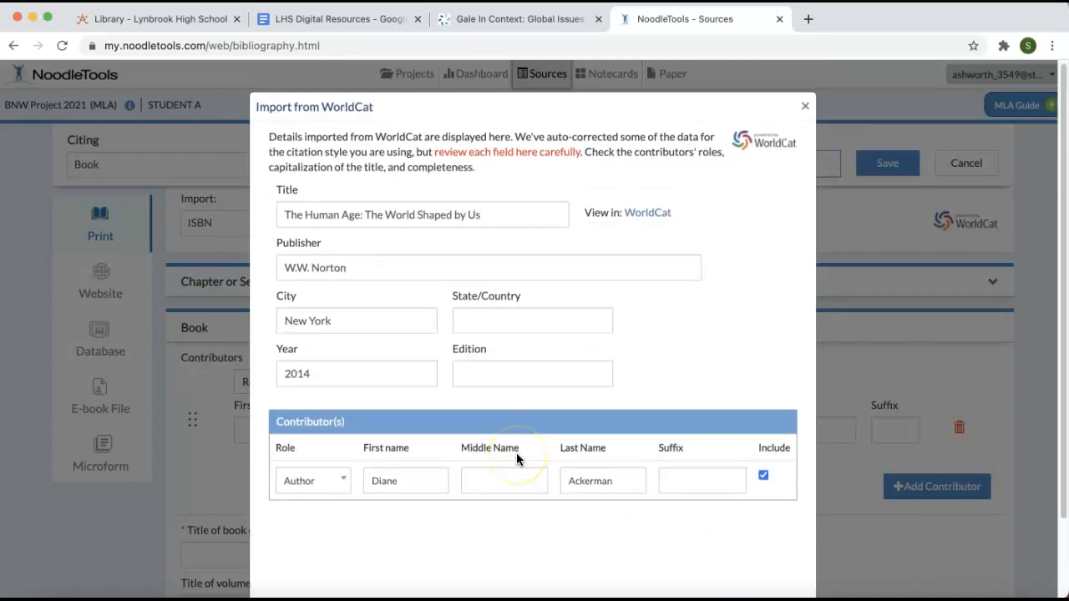
click(402, 540)
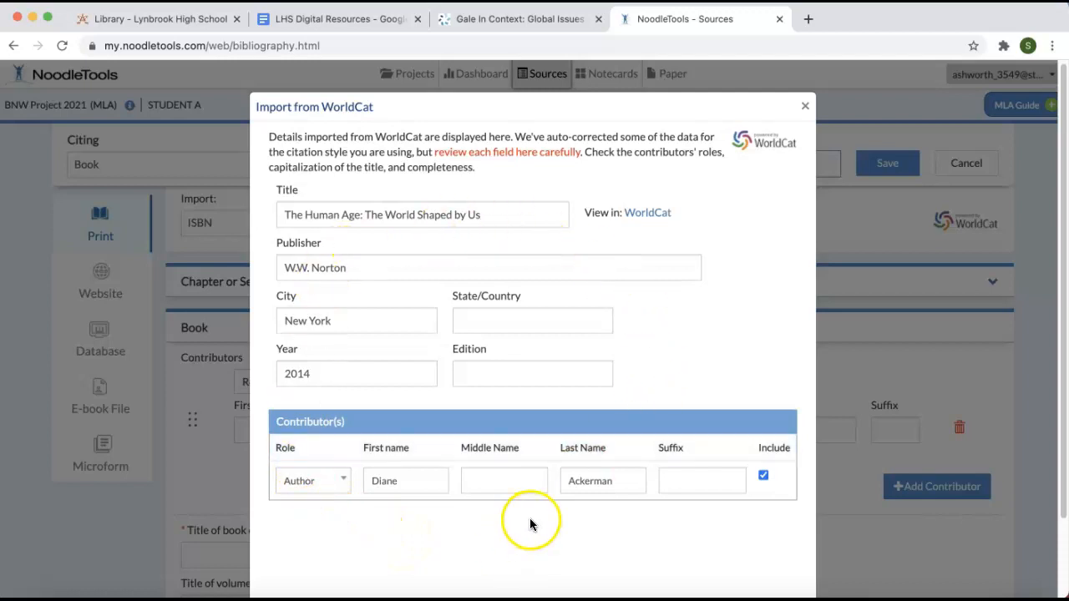
scroll(529, 521, down, 3)
click(727, 552)
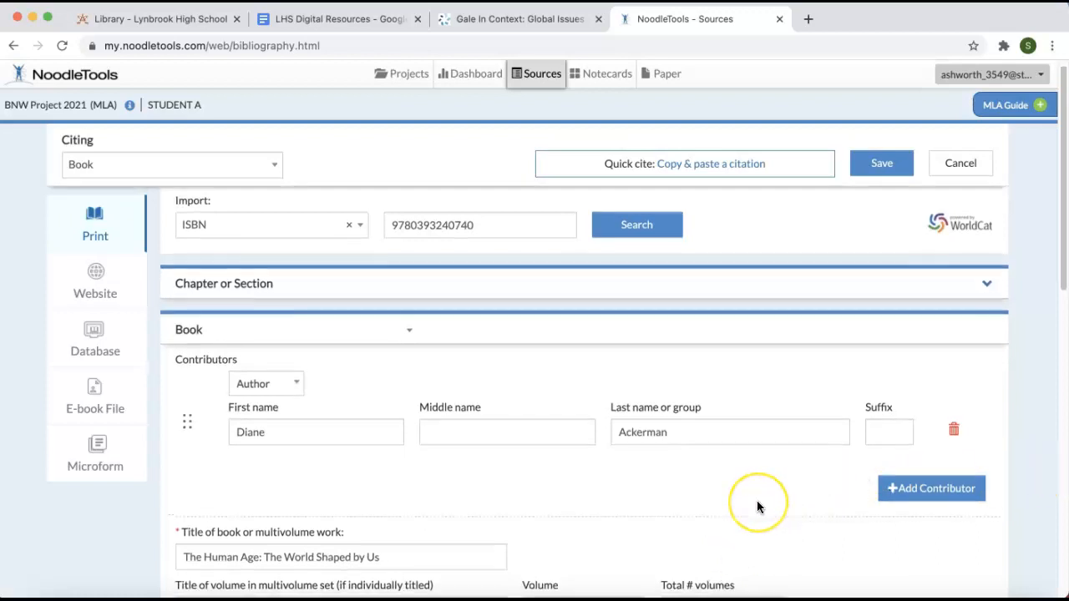
- Add a placeholder annotation to the book citation for The Human Age and save the citation
scroll(757, 505, down, 5)
scroll(757, 506, down, 6)
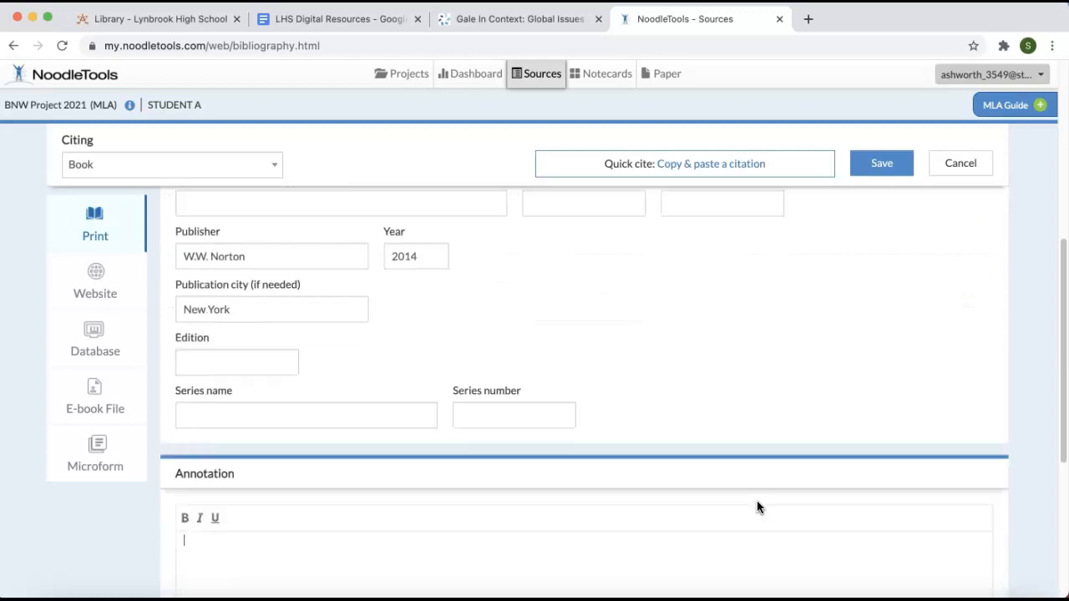
scroll(757, 506, down, 6)
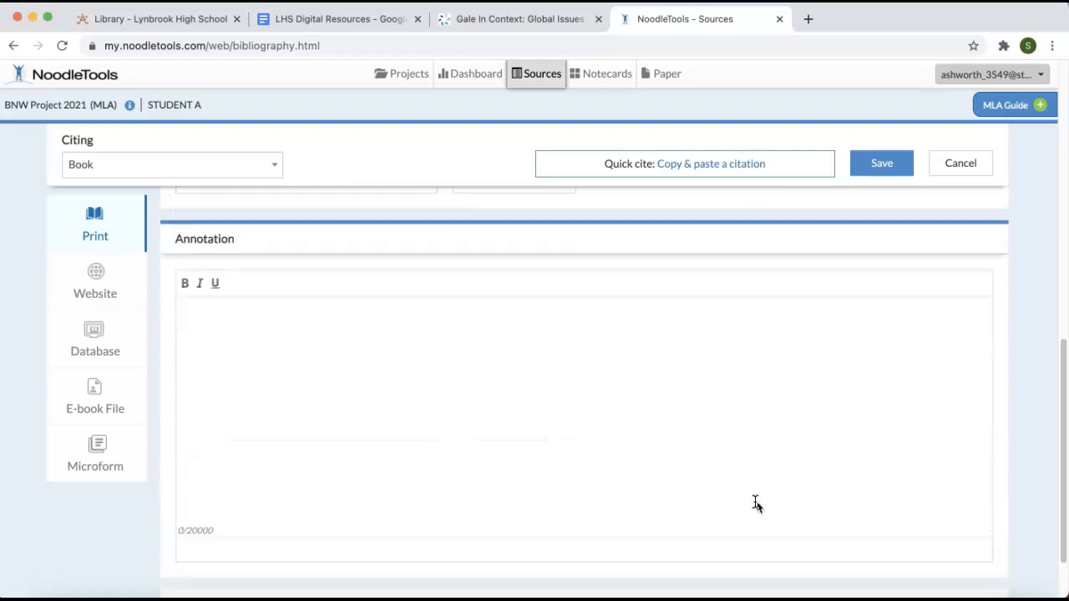
click(394, 342)
click(884, 166)
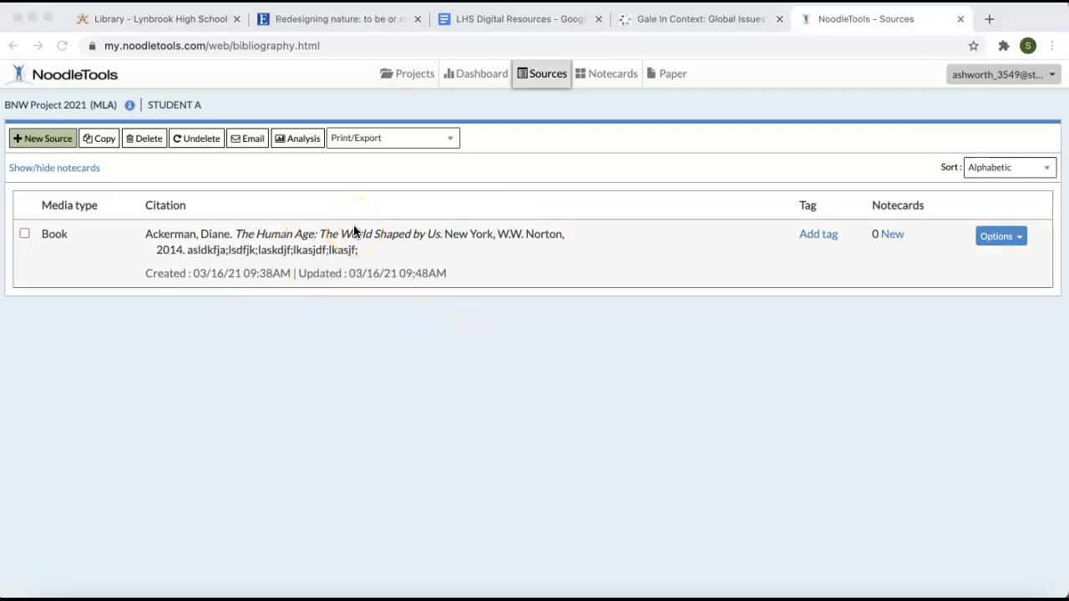
- Start a new citation for a journal accessed in a database and switch the form to Quick cite copy and paste
click(48, 143)
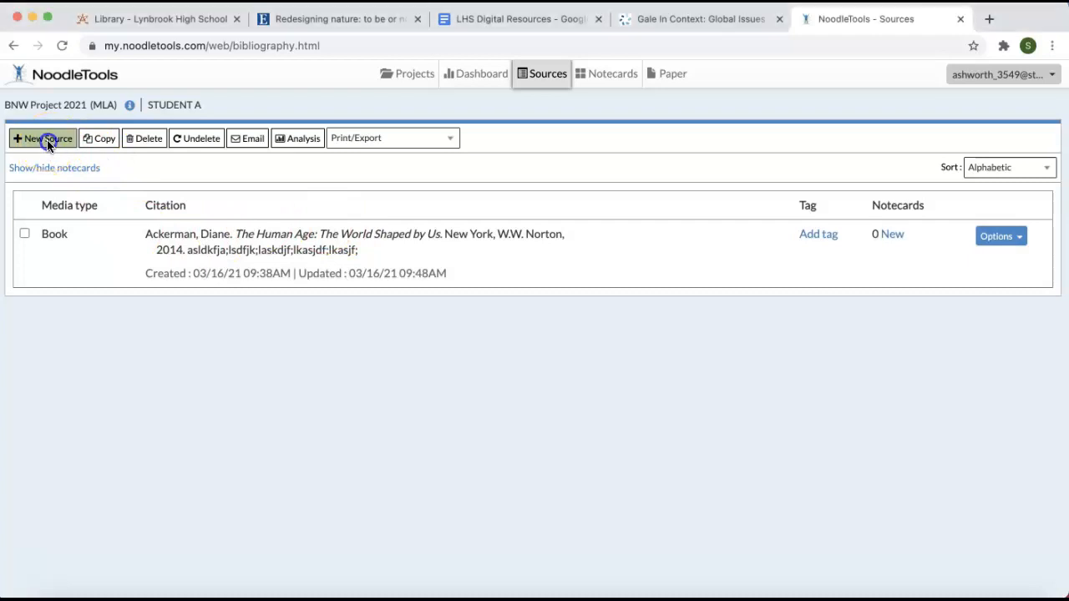
click(47, 140)
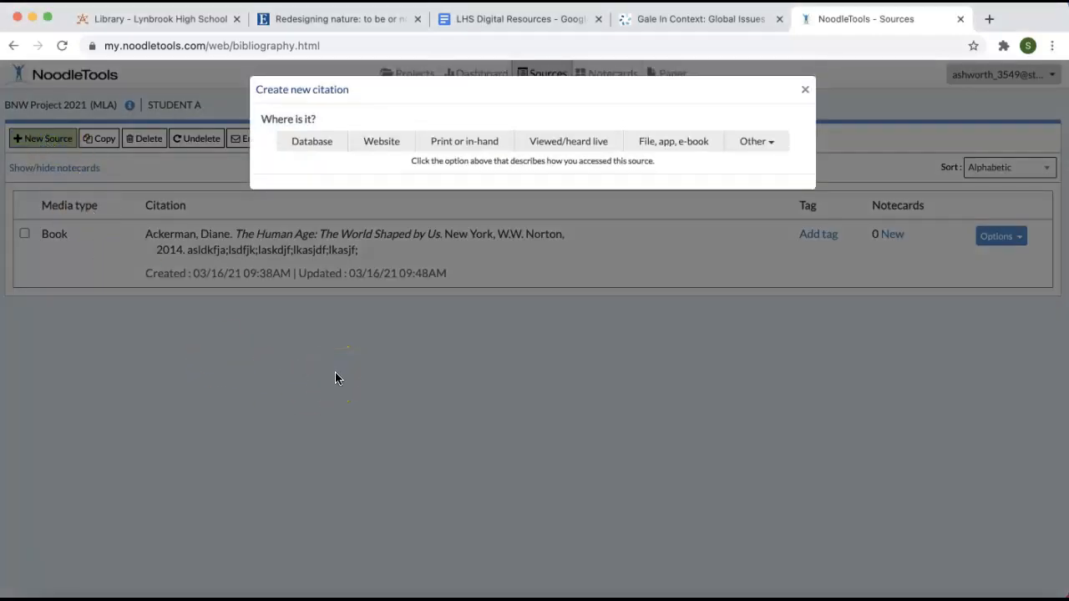
click(310, 145)
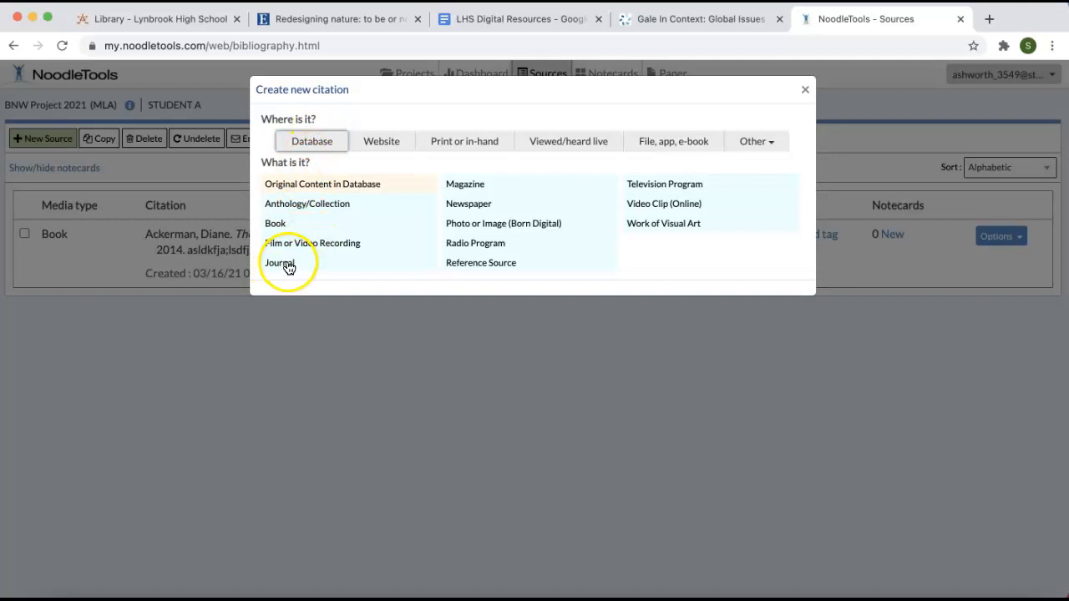
click(284, 264)
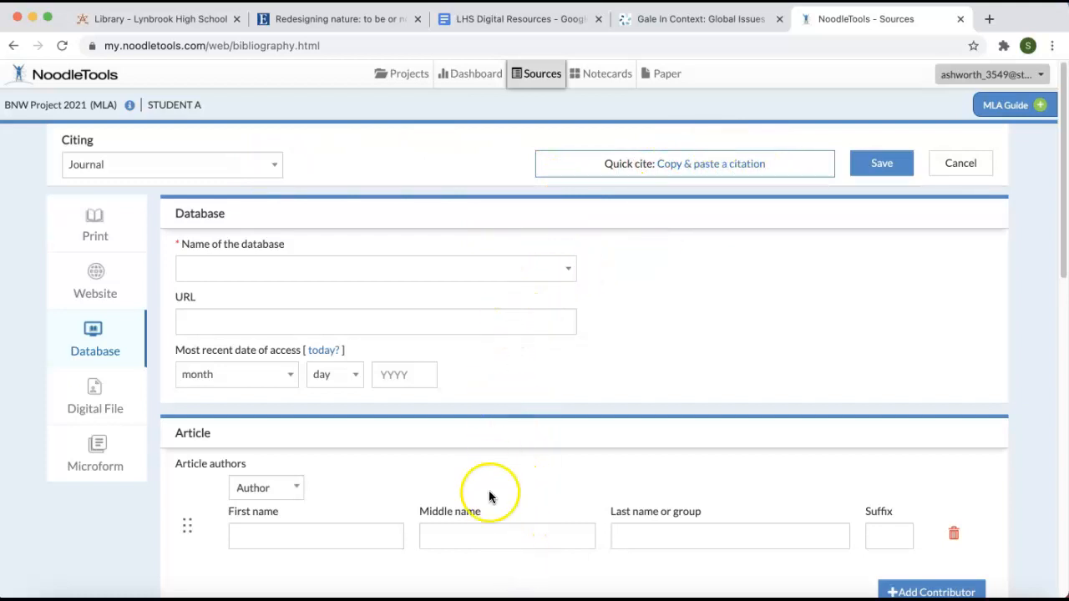
click(746, 167)
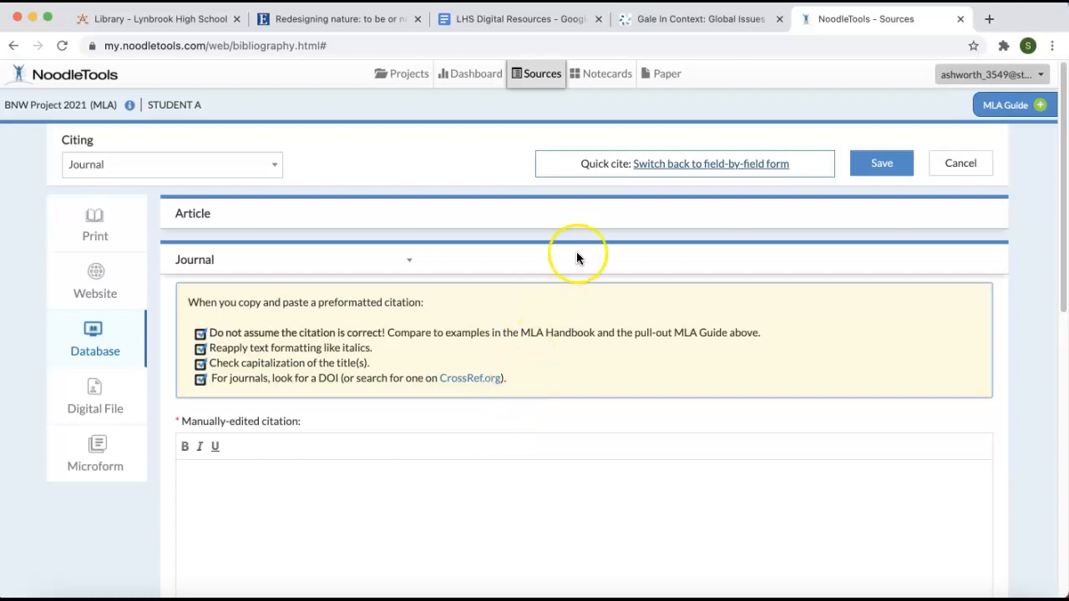
- Switch to the EBSCOhost record for "Redesigning nature: to be or not to be?", open its PDF full text, and skim the article
click(331, 16)
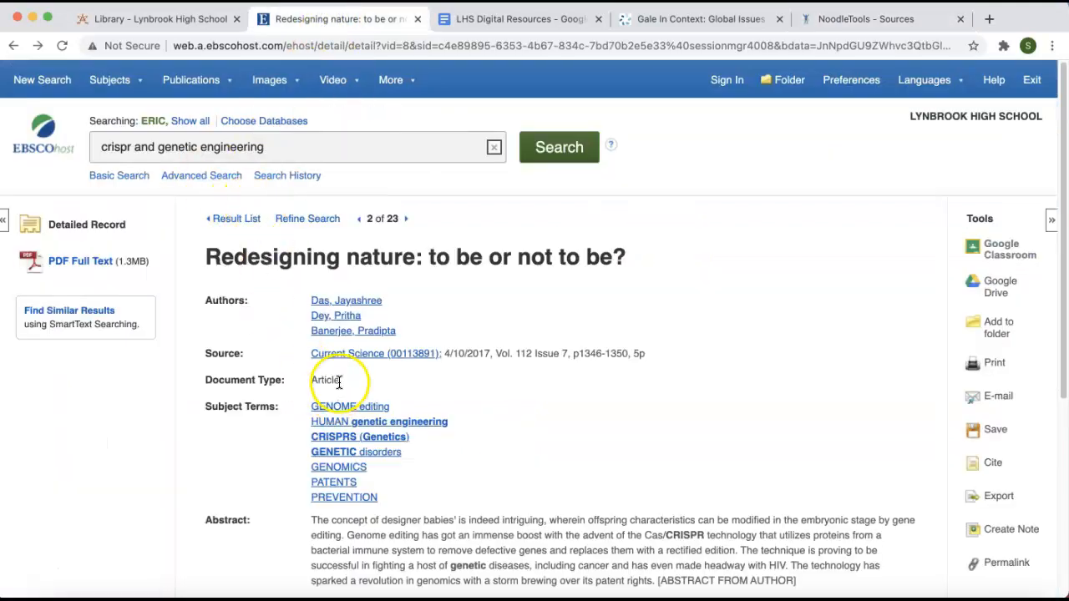
scroll(377, 255, down, 5)
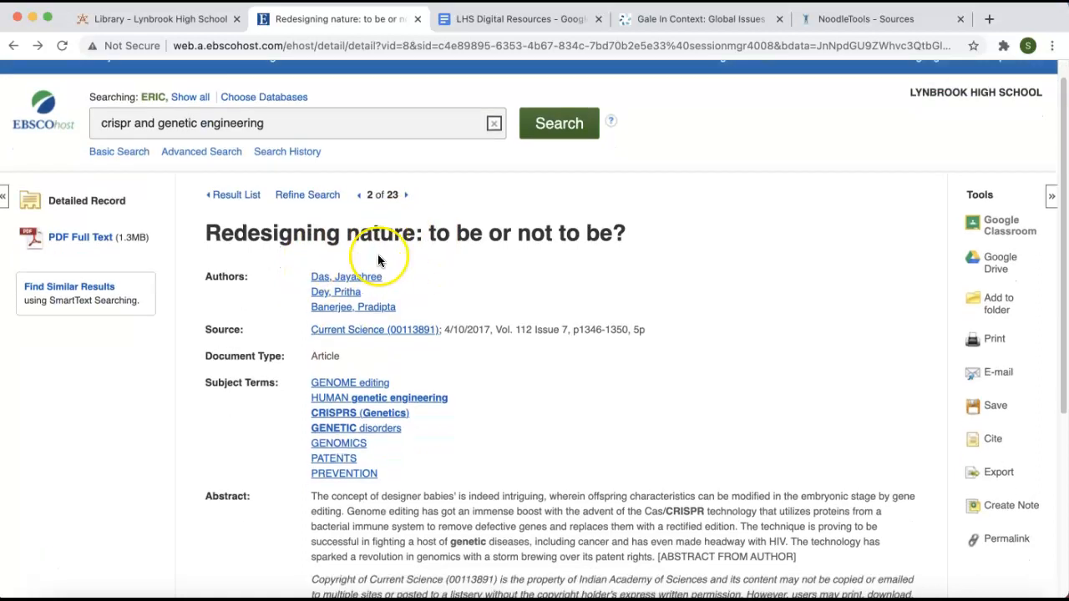
scroll(378, 256, up, 4)
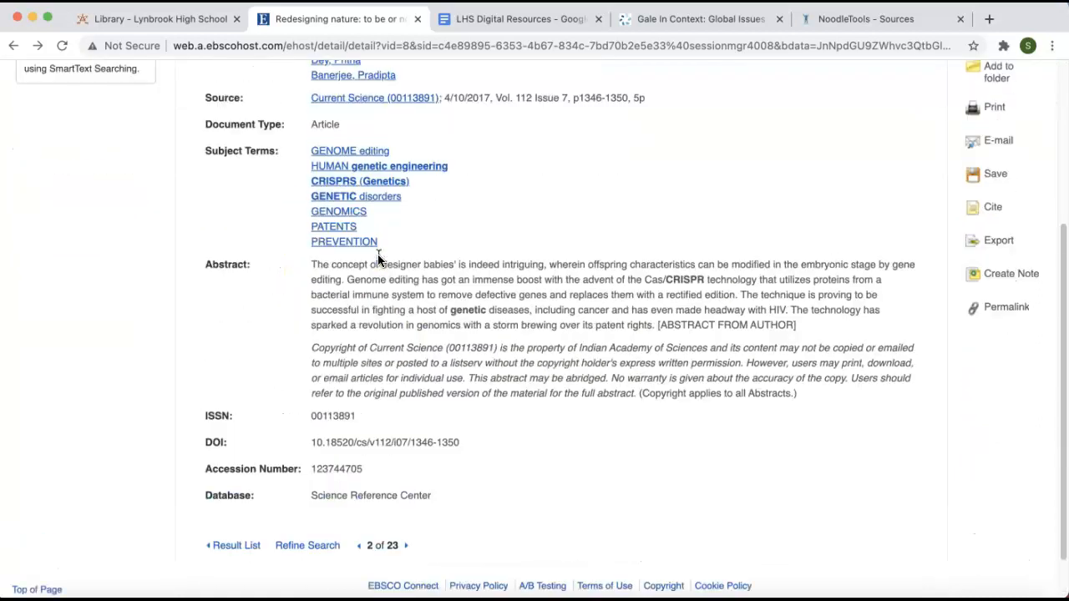
click(75, 185)
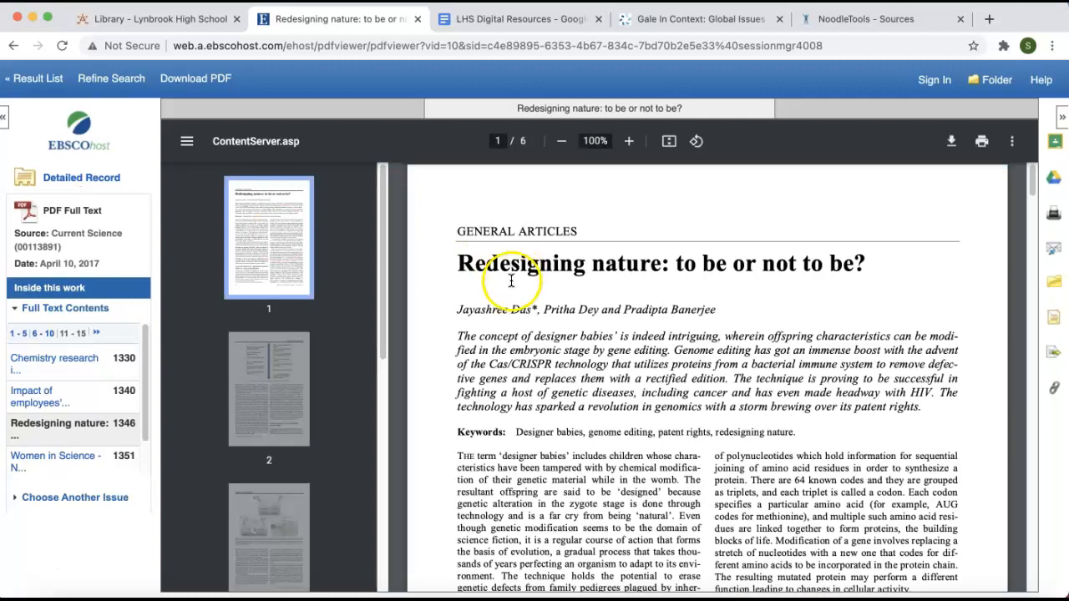
scroll(512, 286, down, 5)
scroll(511, 286, down, 5)
scroll(512, 286, up, 10)
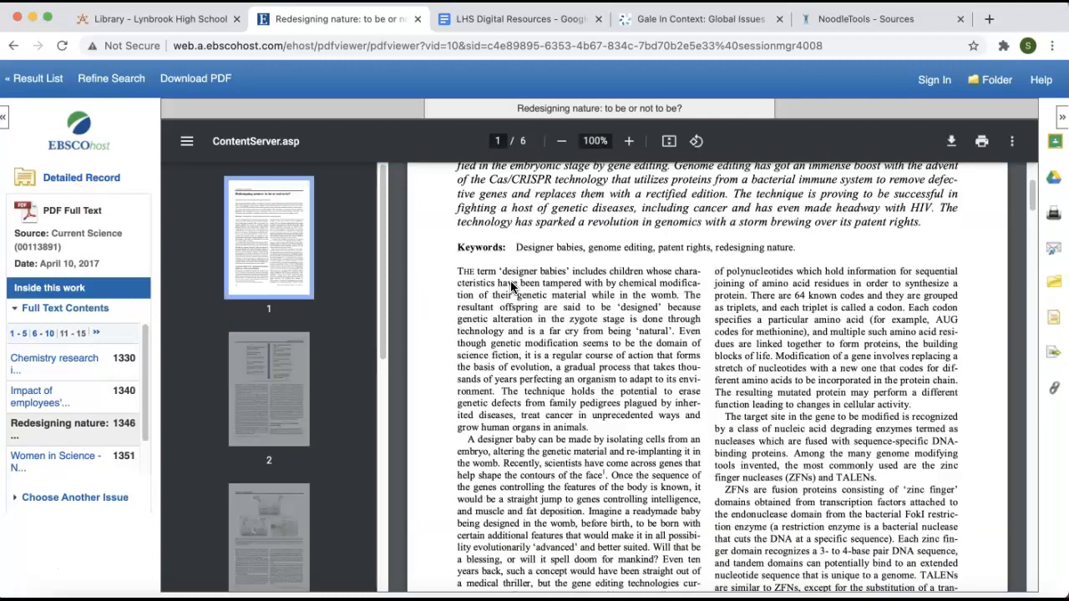
scroll(510, 281, up, 2)
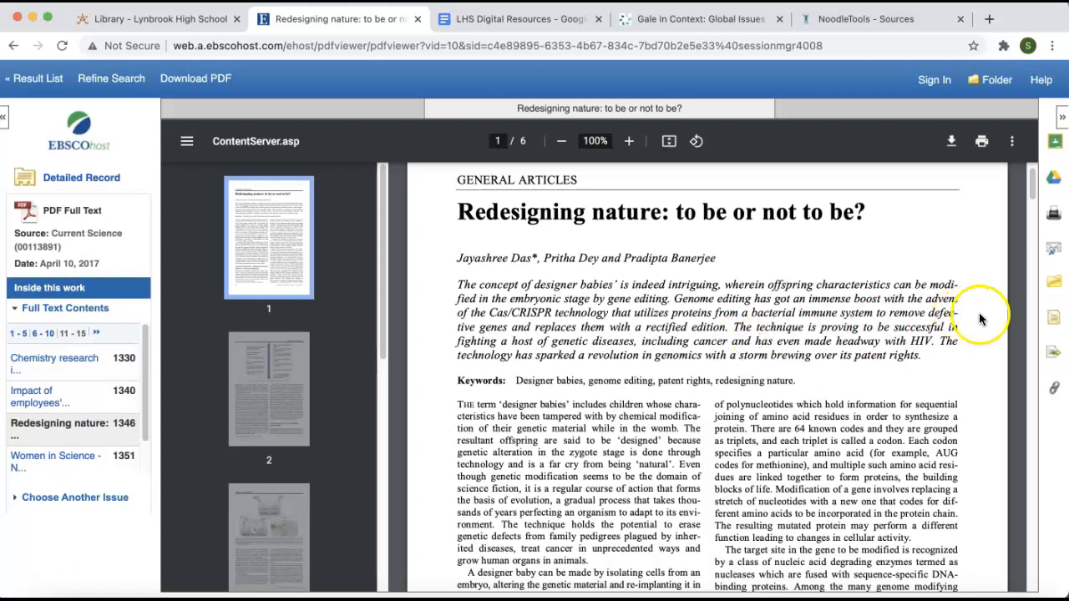
- Display the EBSCOhost article's citation formats and copy its complete MLA Works Cited entry
click(1056, 325)
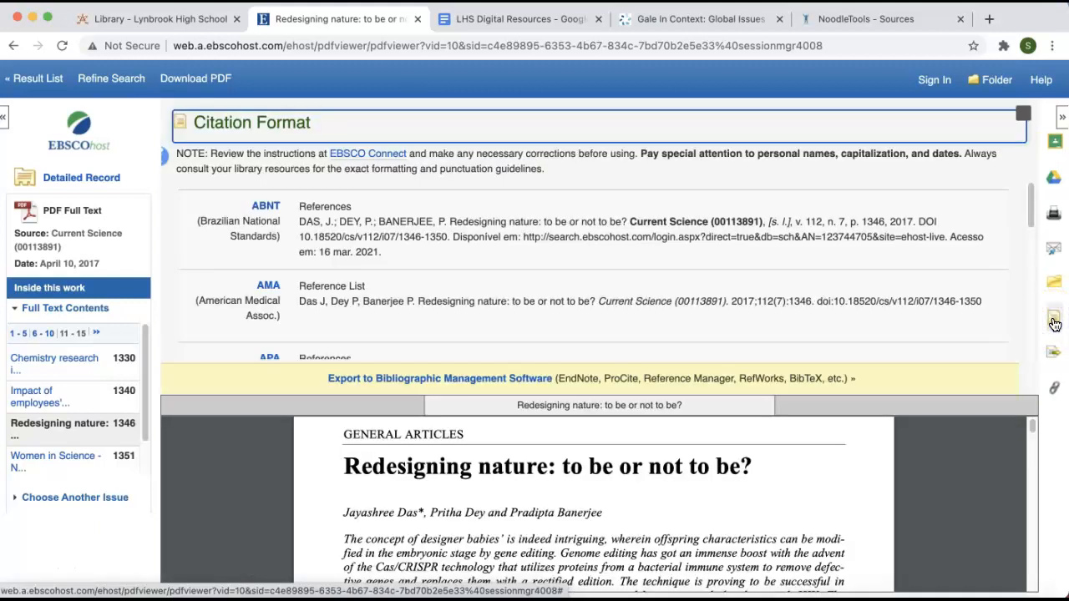
scroll(410, 281, down, 3)
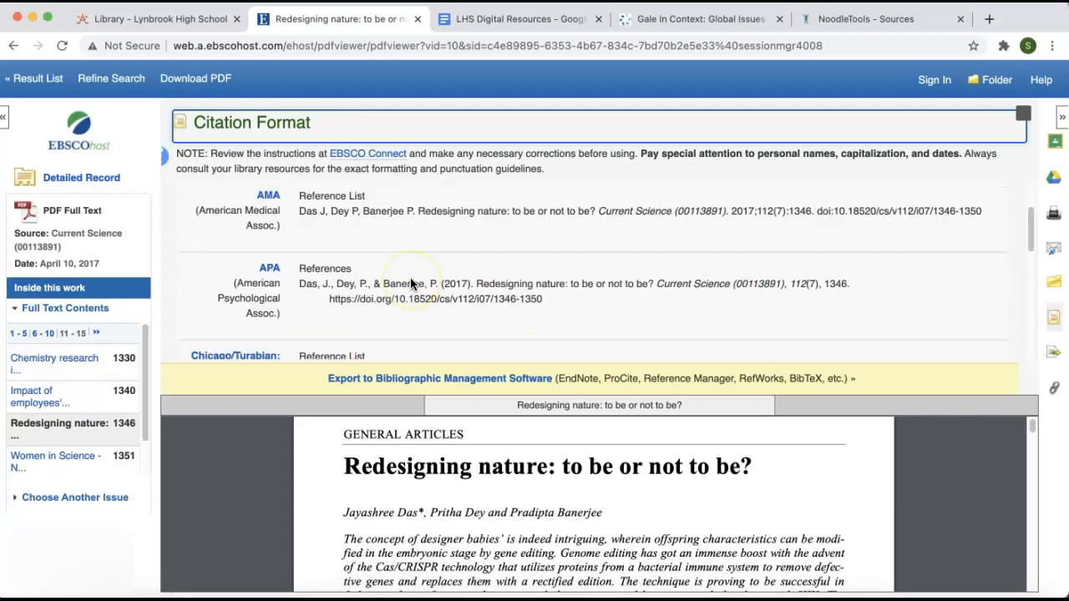
scroll(410, 281, down, 3)
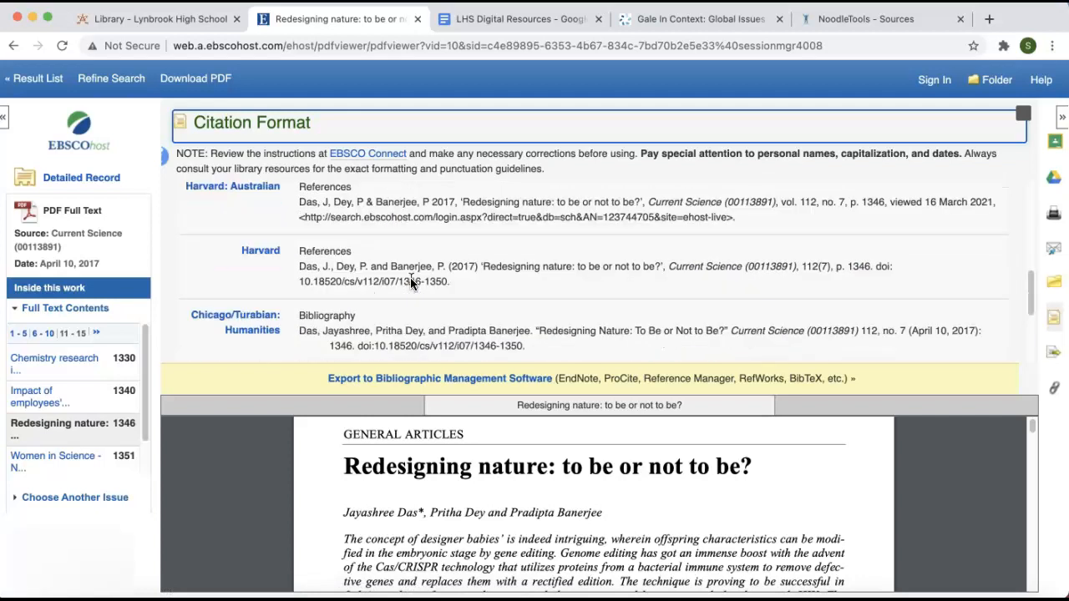
scroll(410, 281, down, 1)
click(497, 330)
drag(497, 330, 280, 320)
key(super+c)
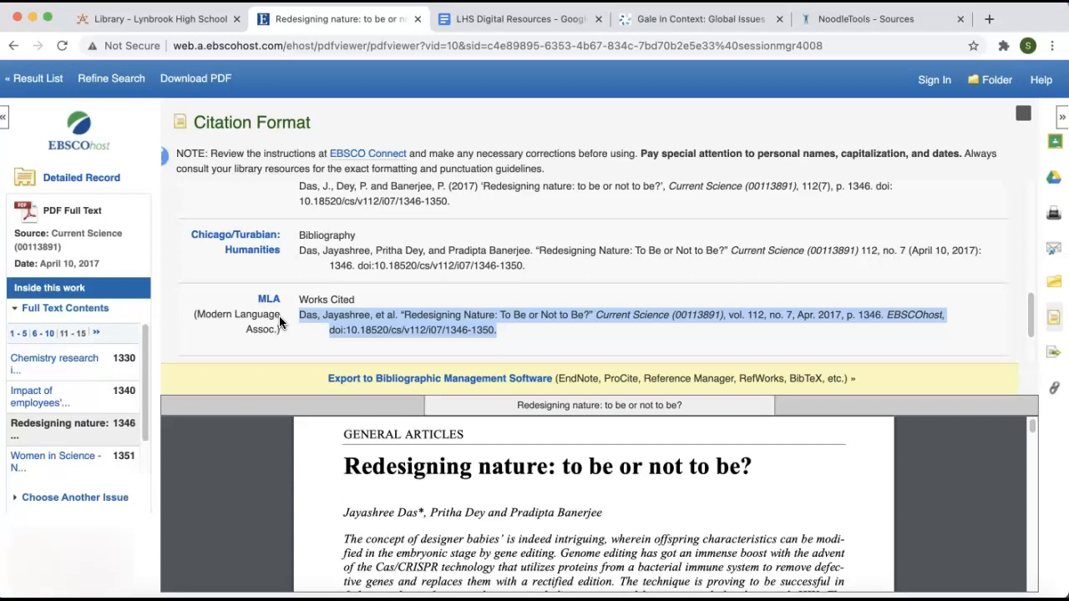
- Switch to NoodleTools, paste the MLA entry as the manually-edited citation, and delete its DOI while keeping the final period
click(868, 18)
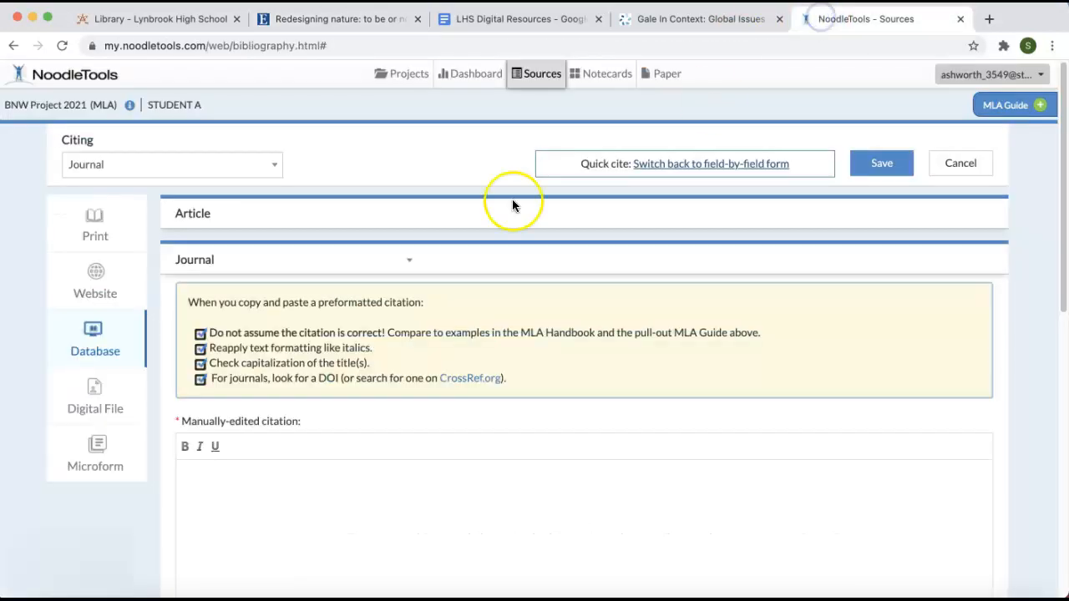
click(208, 469)
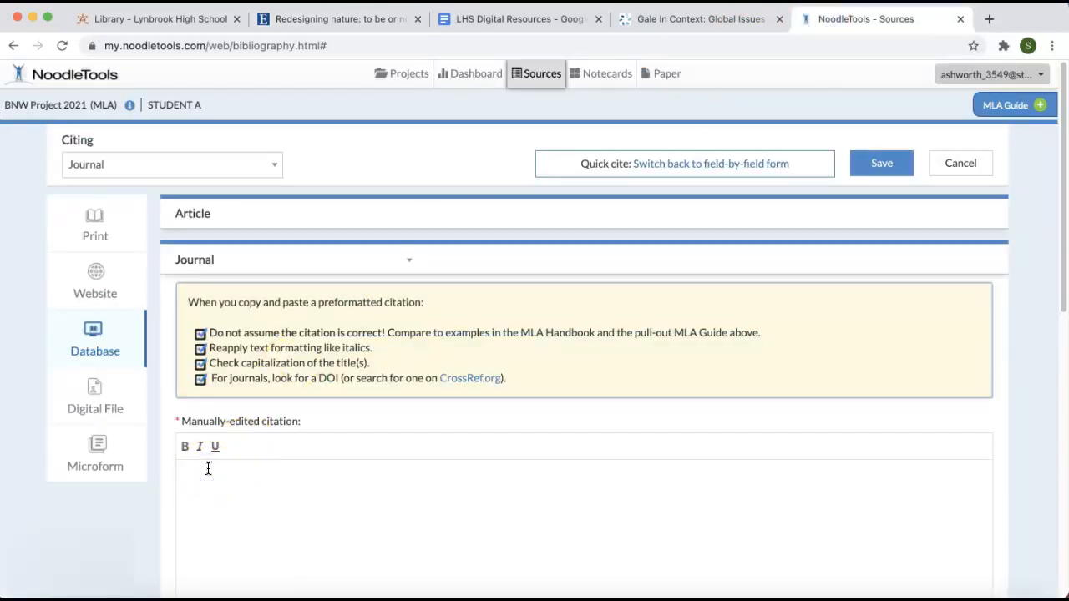
key(super+v)
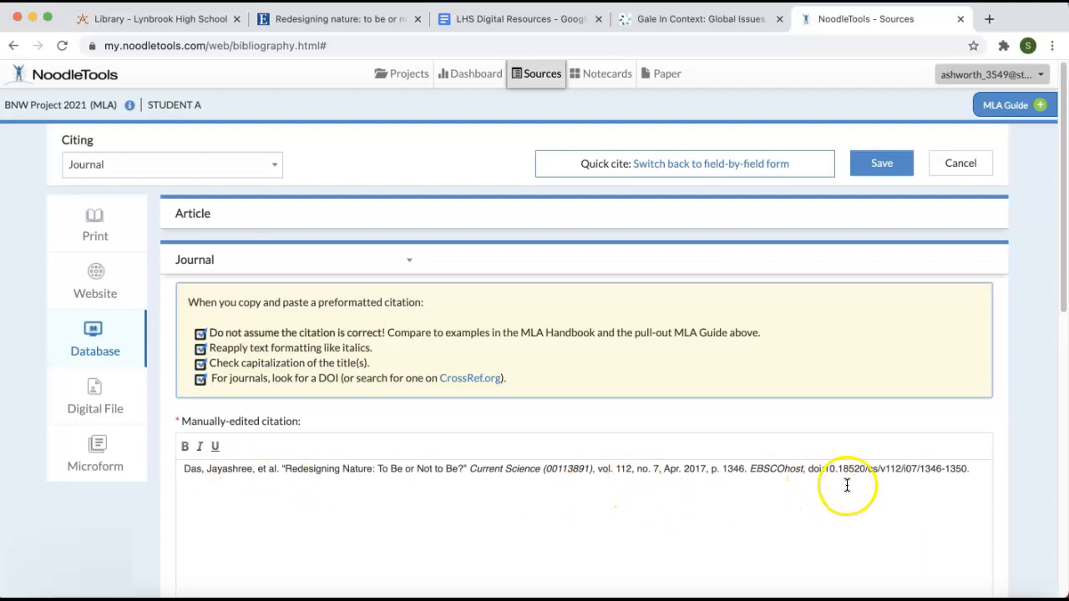
click(809, 470)
drag(809, 469, 967, 464)
key(BackSpace)
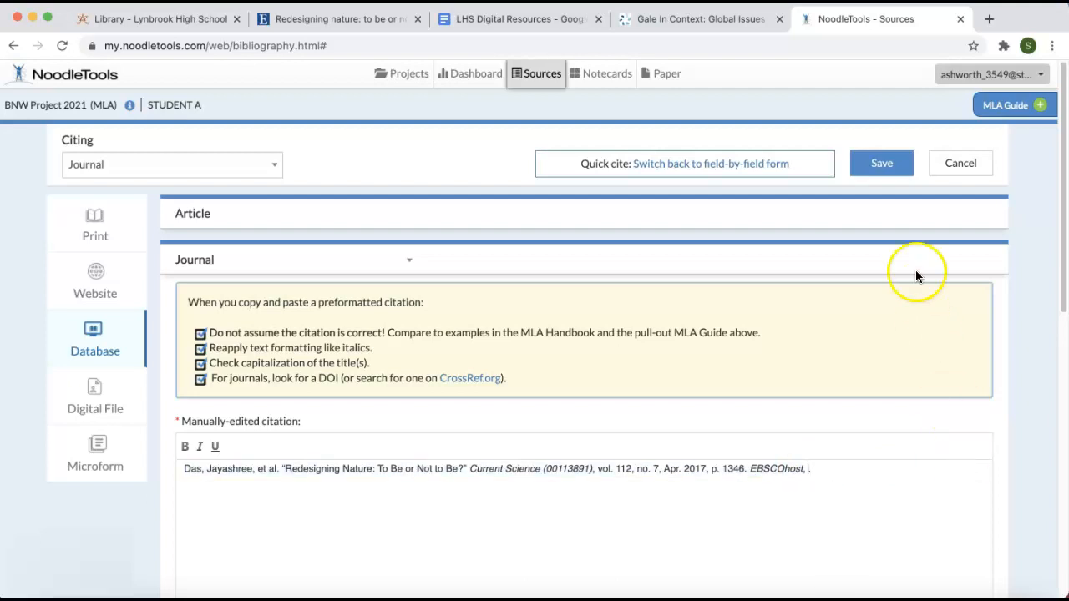
- Close the EBSCOhost citation formats, copy the article's permalink, and paste it after EBSCOhost in the NoodleTools citation
click(331, 18)
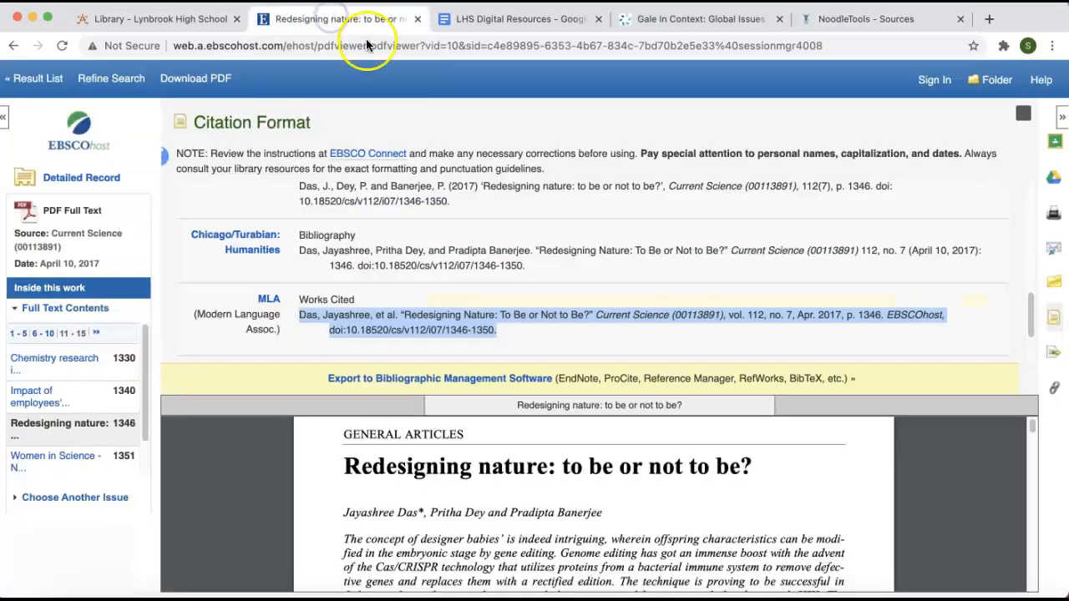
click(1024, 114)
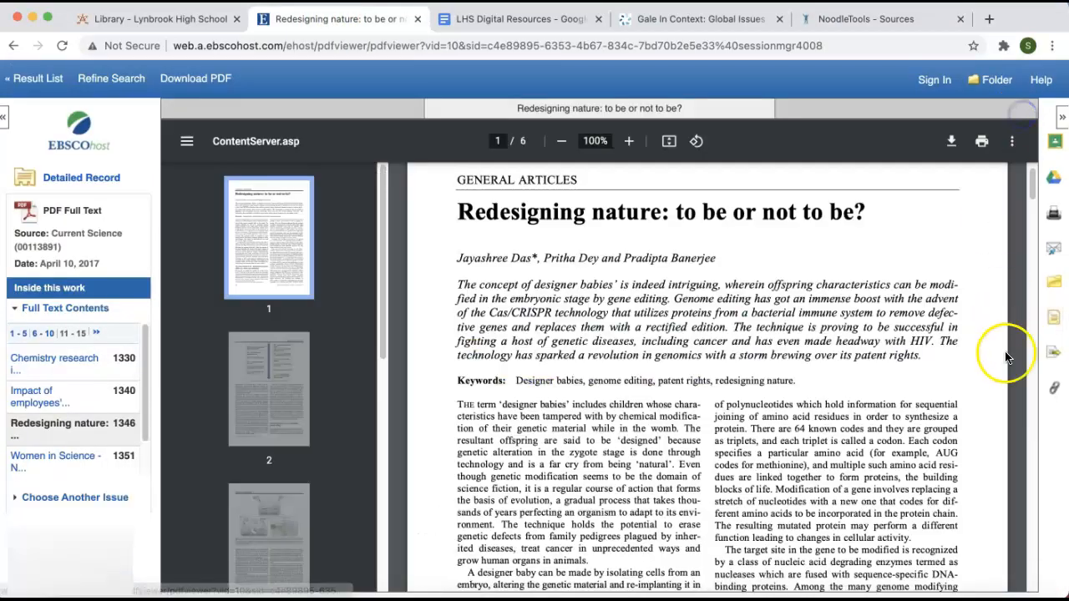
click(1052, 388)
click(607, 125)
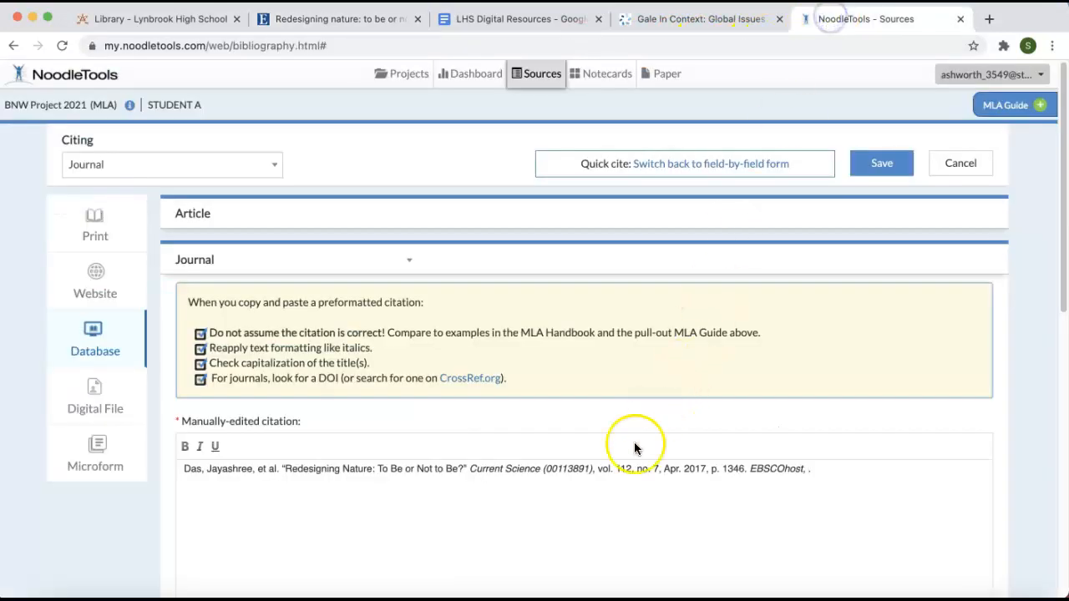
text(http://search.ebscohost.com/login.aspx?direct=true&db=sch&AN=123744705&site=ehost-live.)
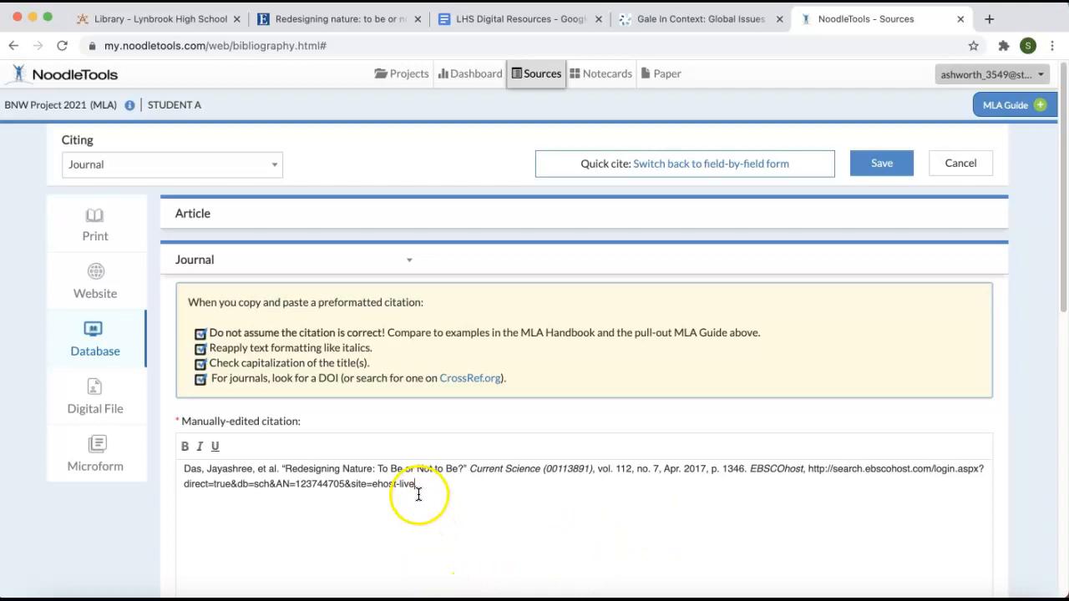
- Check the journal citation's Annotation field, leave it blank, and save the citation to the bibliography
scroll(422, 495, down, 1)
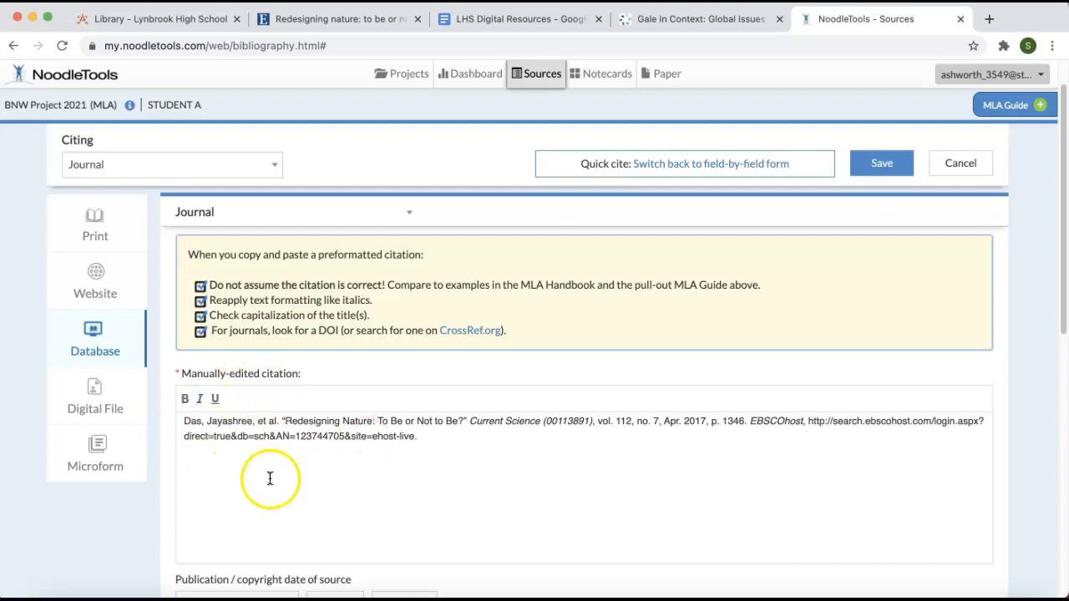
scroll(345, 493, down, 2)
scroll(346, 494, down, 8)
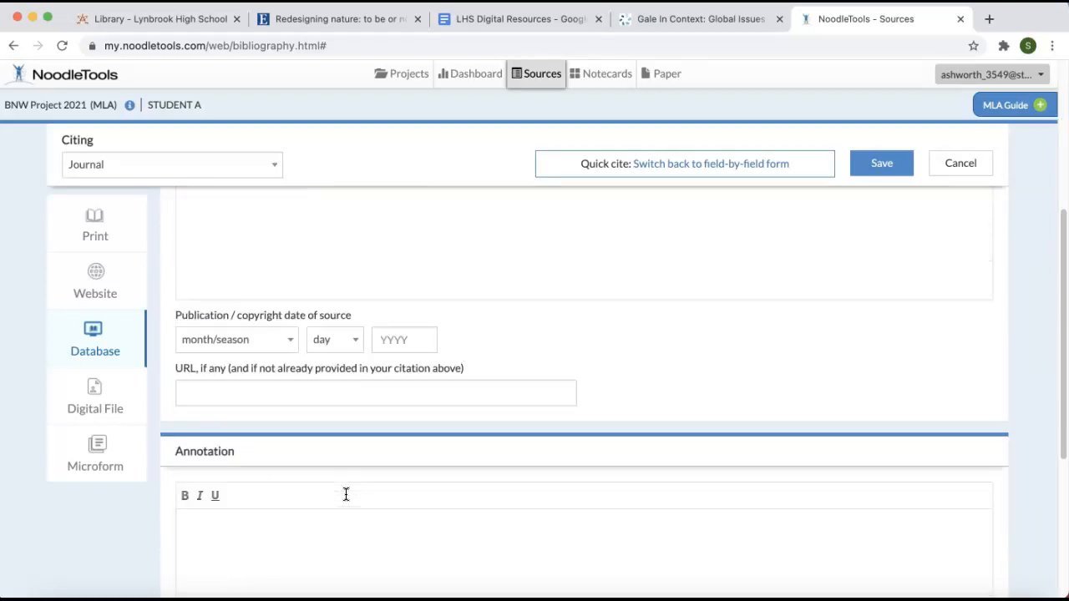
click(189, 421)
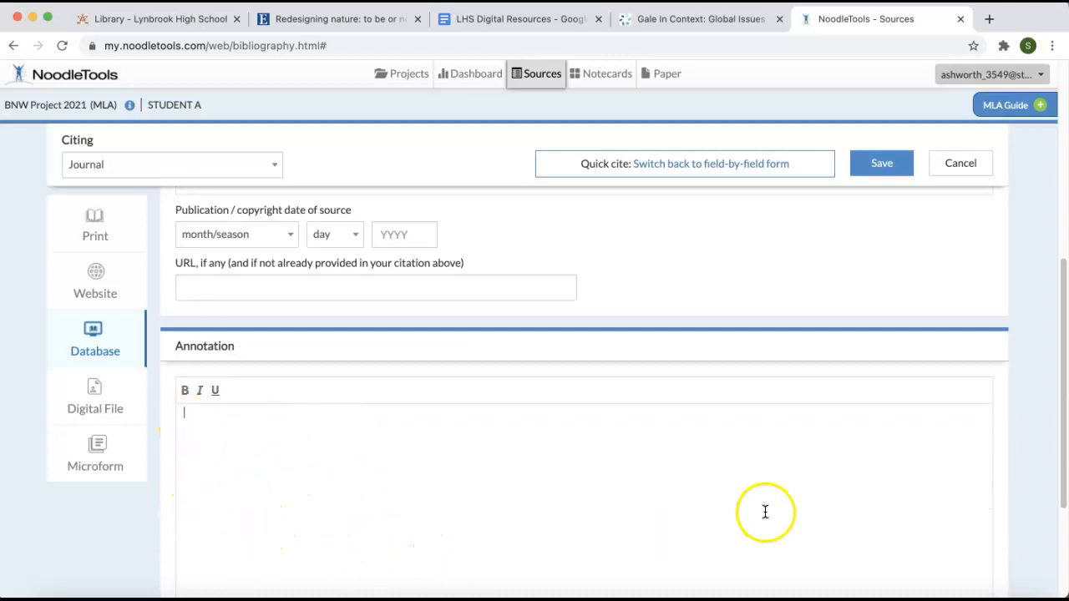
scroll(760, 510, up, 4)
click(882, 167)
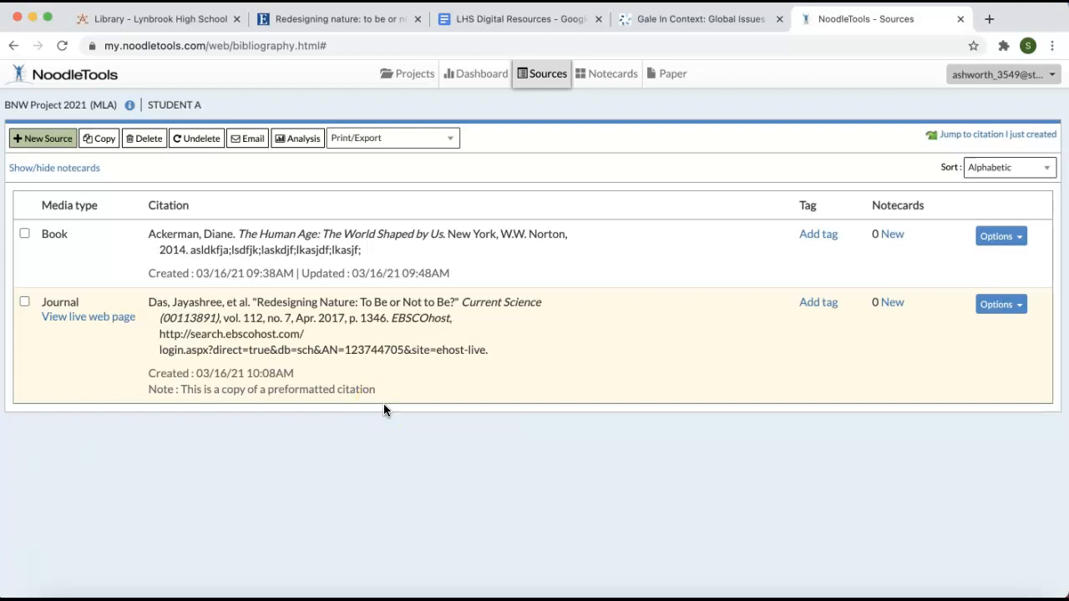
- Switch to the Gale In Context article on gene therapy findings at Yale and export its MLA 8th Edition citation to NoodleTools
click(693, 19)
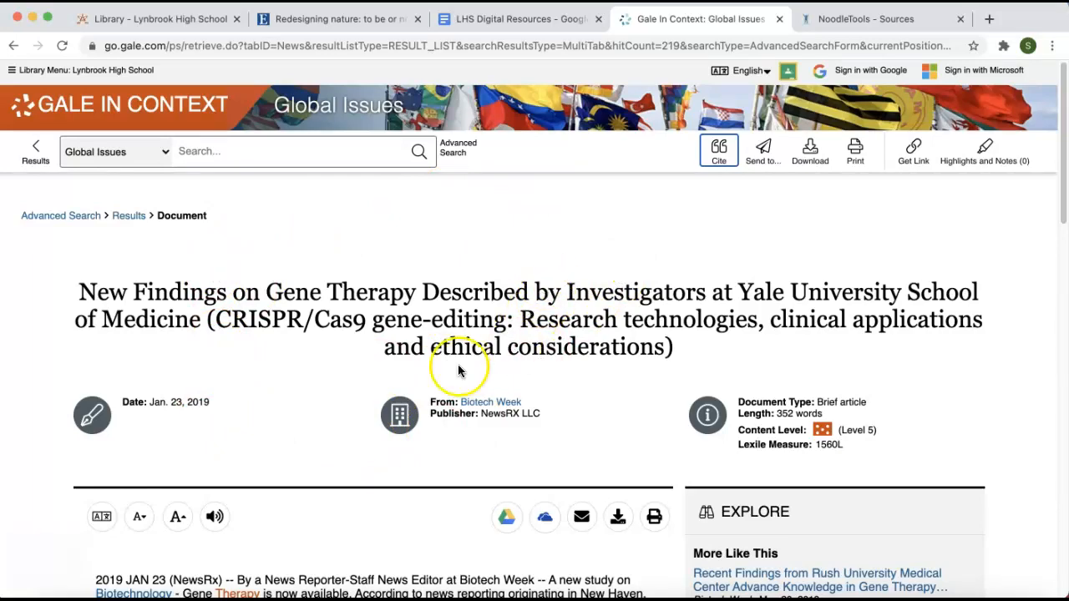
scroll(458, 371, down, 5)
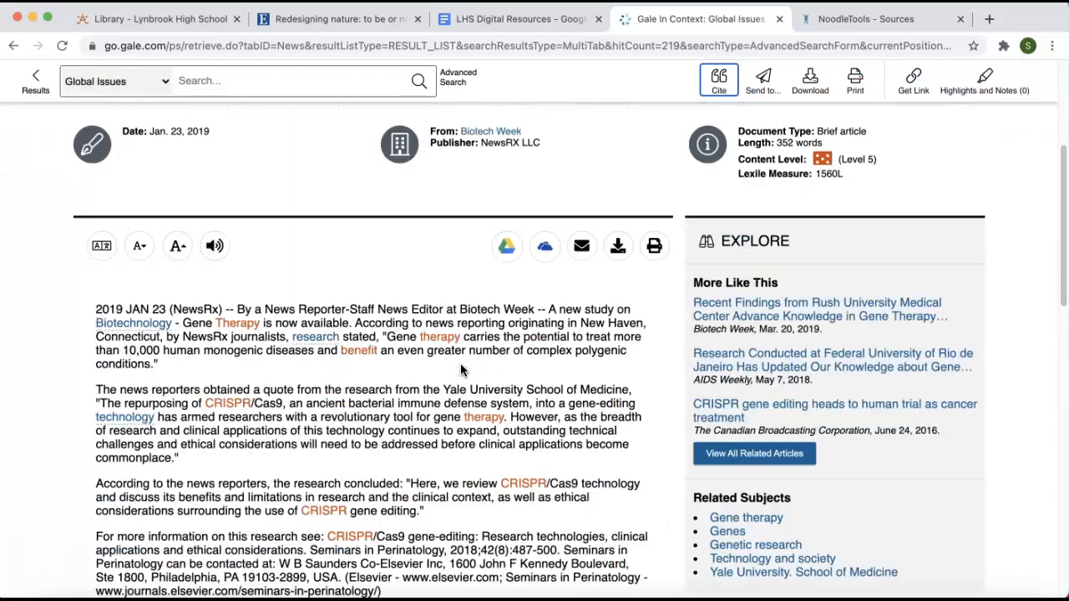
scroll(461, 370, up, 5)
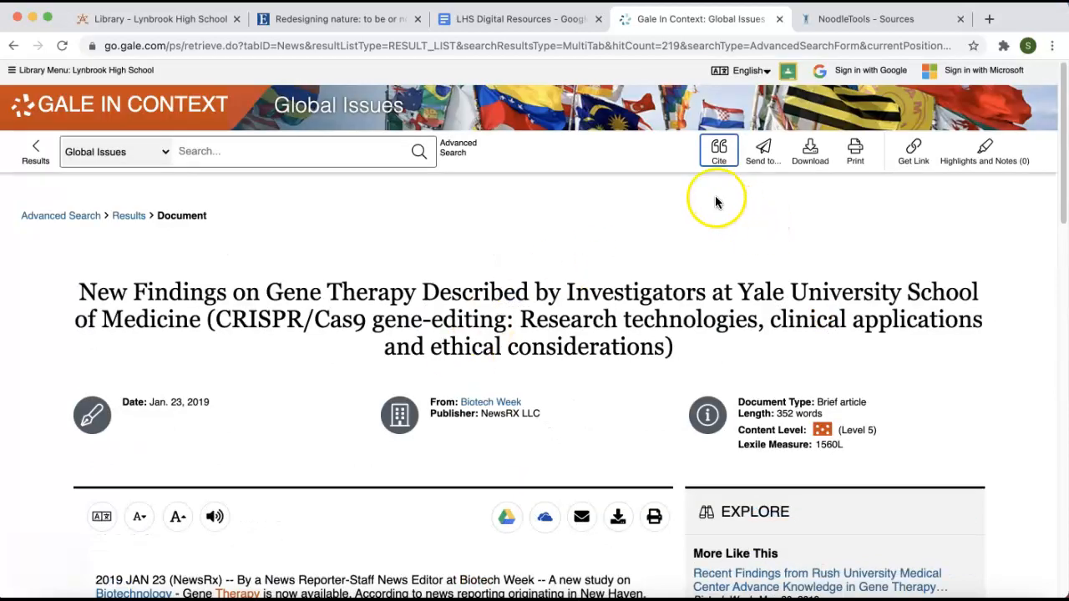
click(721, 151)
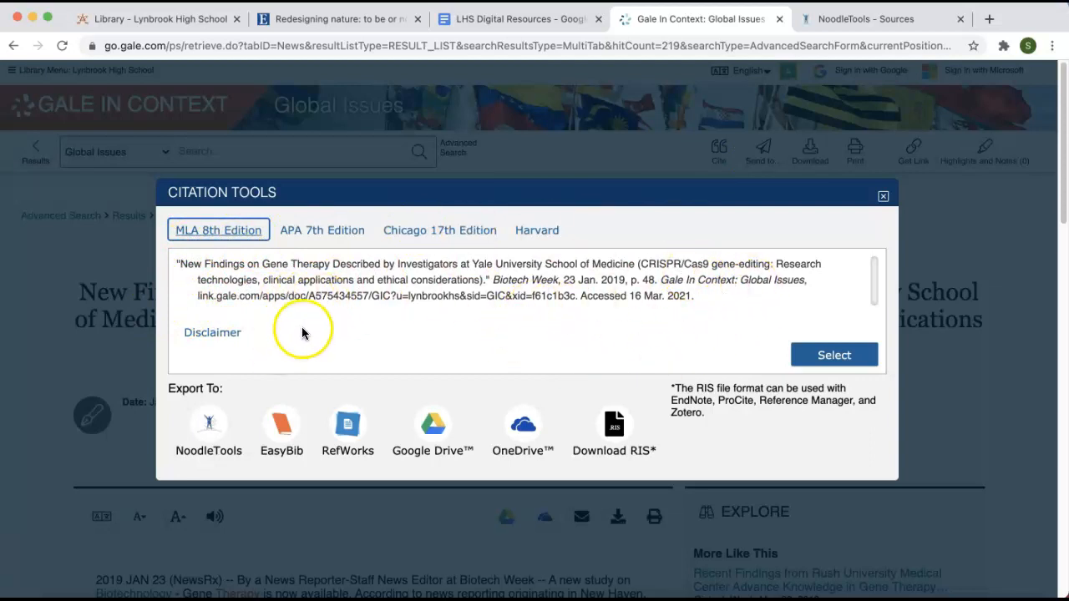
click(204, 425)
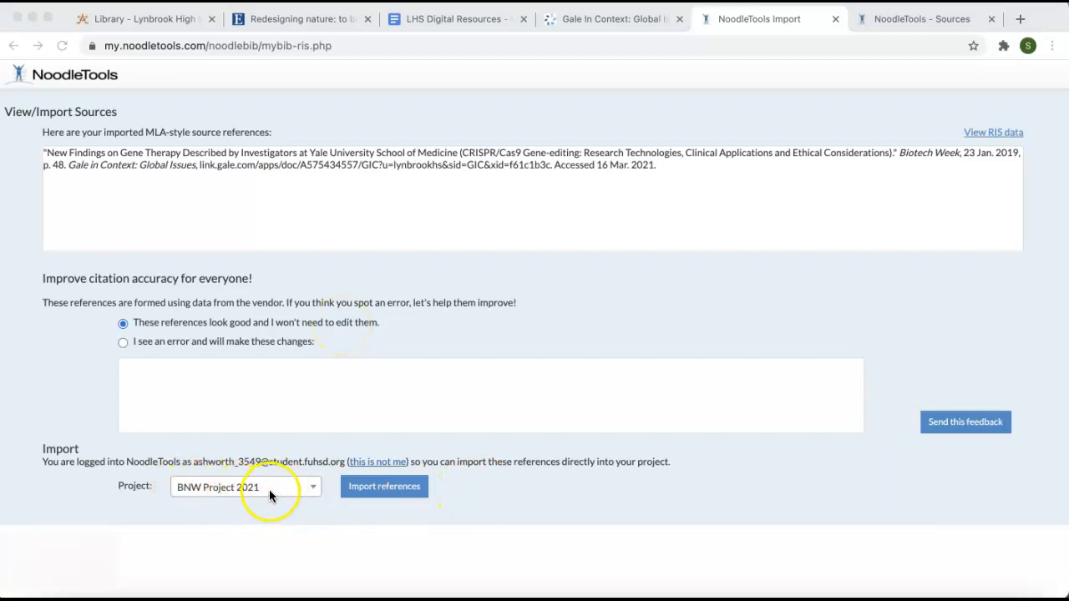
- Import the Gale reference into BNW Project 2021, close the import page, and refresh the project's source list
click(369, 491)
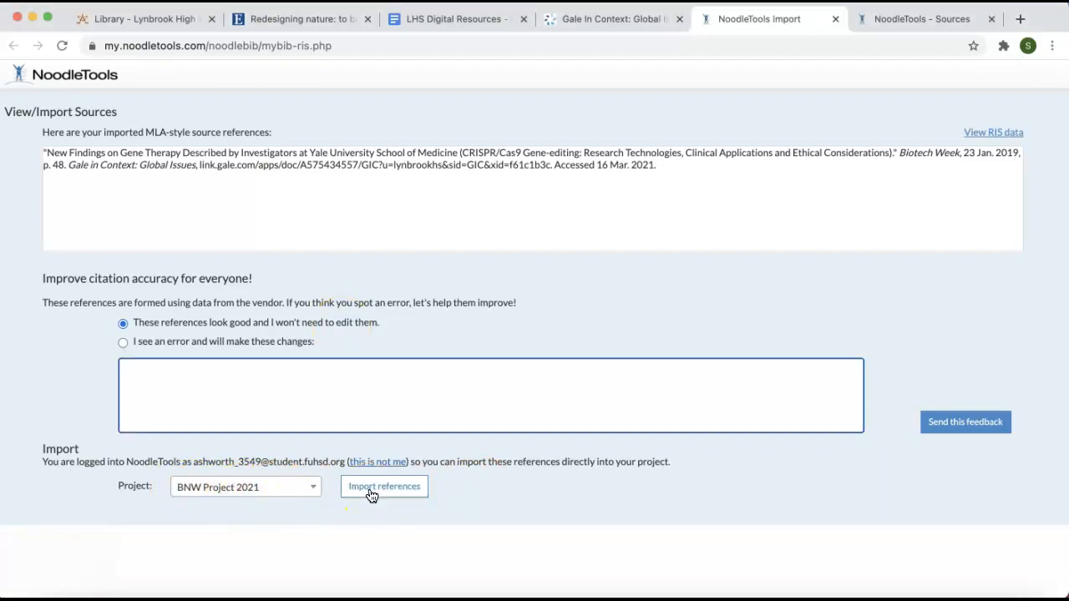
click(371, 496)
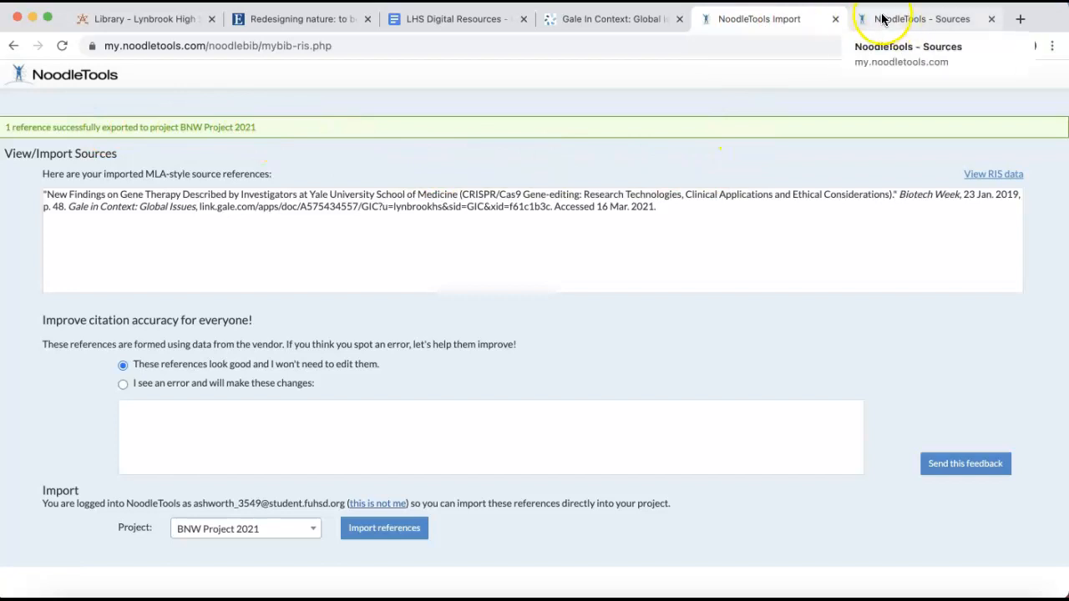
click(837, 20)
click(768, 21)
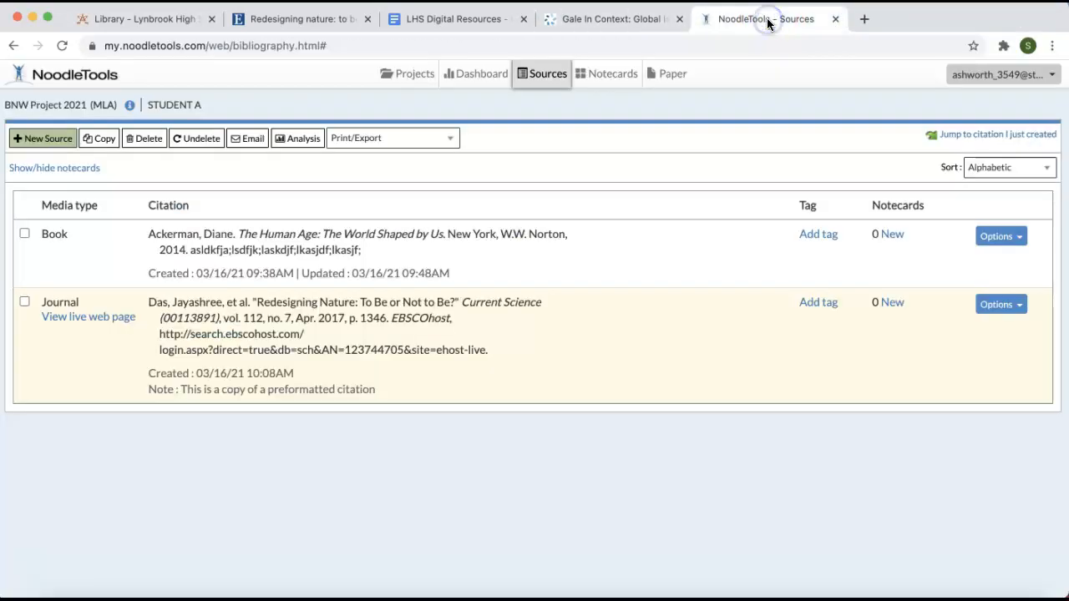
click(60, 48)
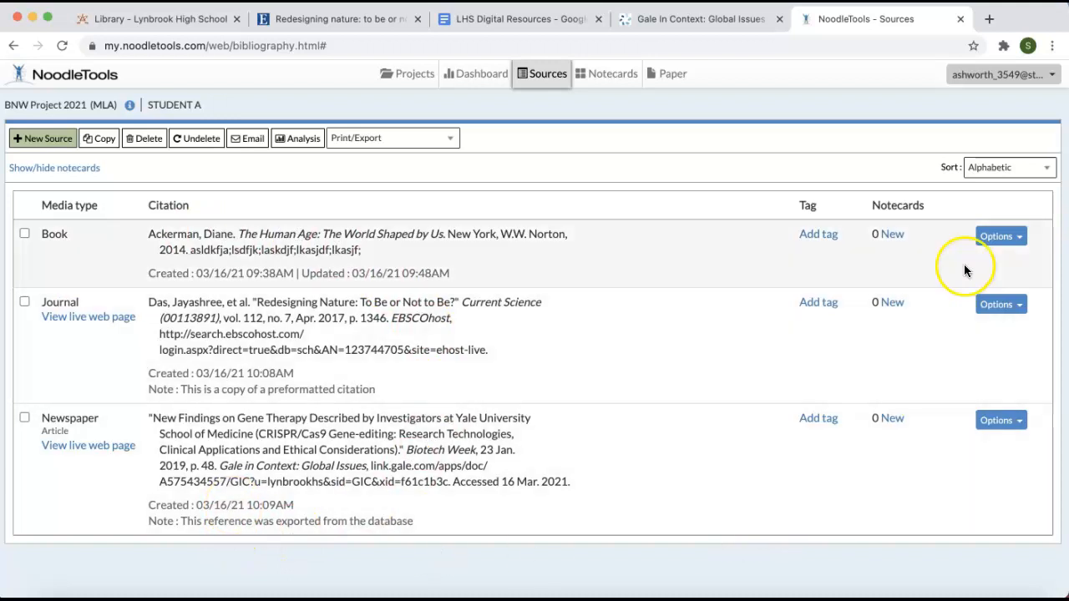
- Open the book citation The Human Age for editing, check its annotation, save it, and check the annotation in the source list
click(1023, 240)
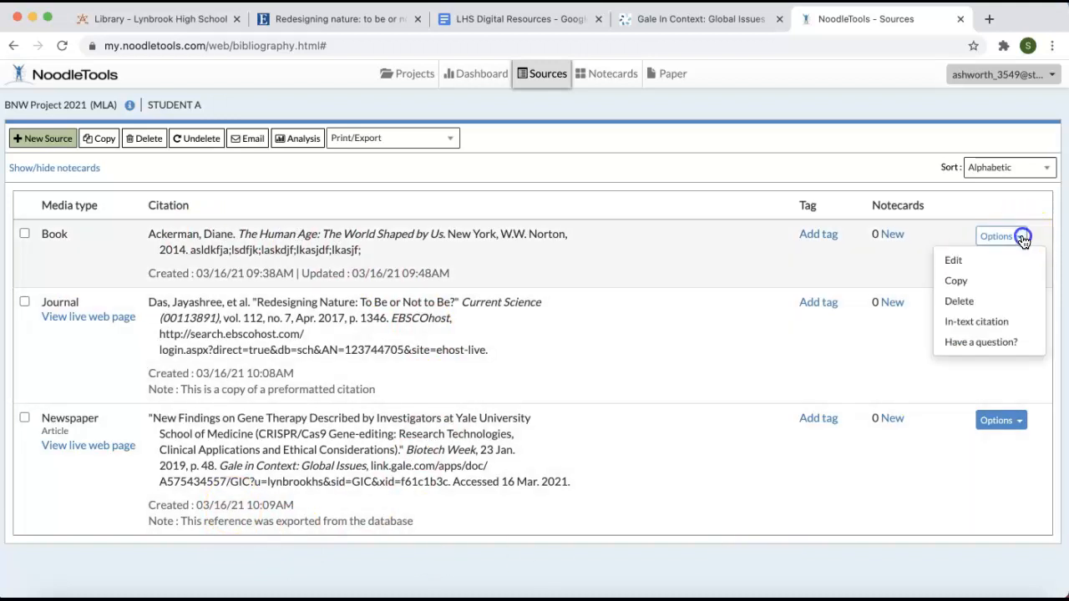
click(954, 260)
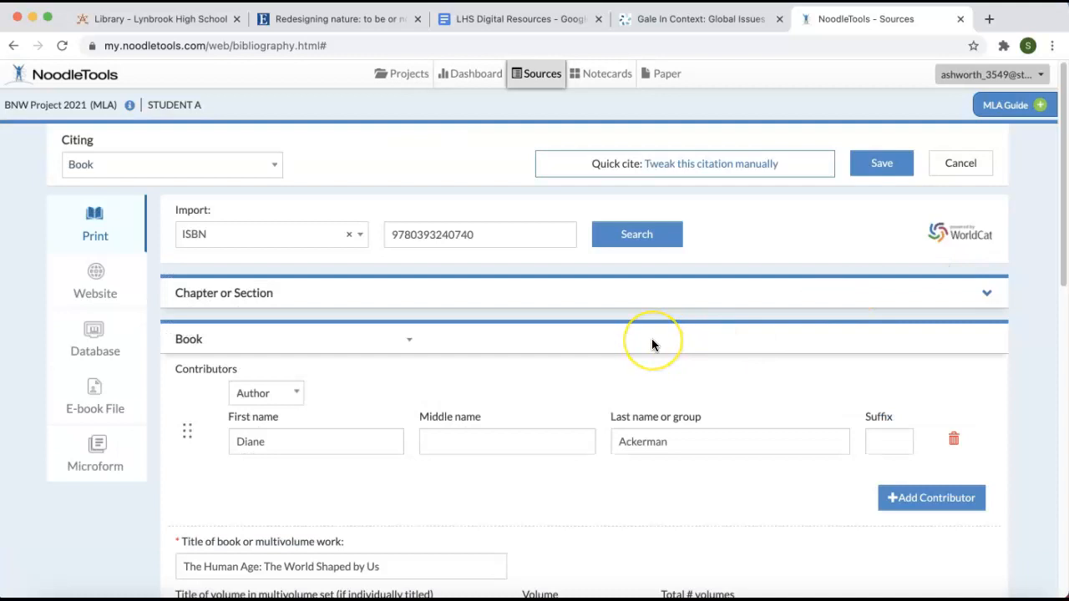
scroll(652, 345, down, 5)
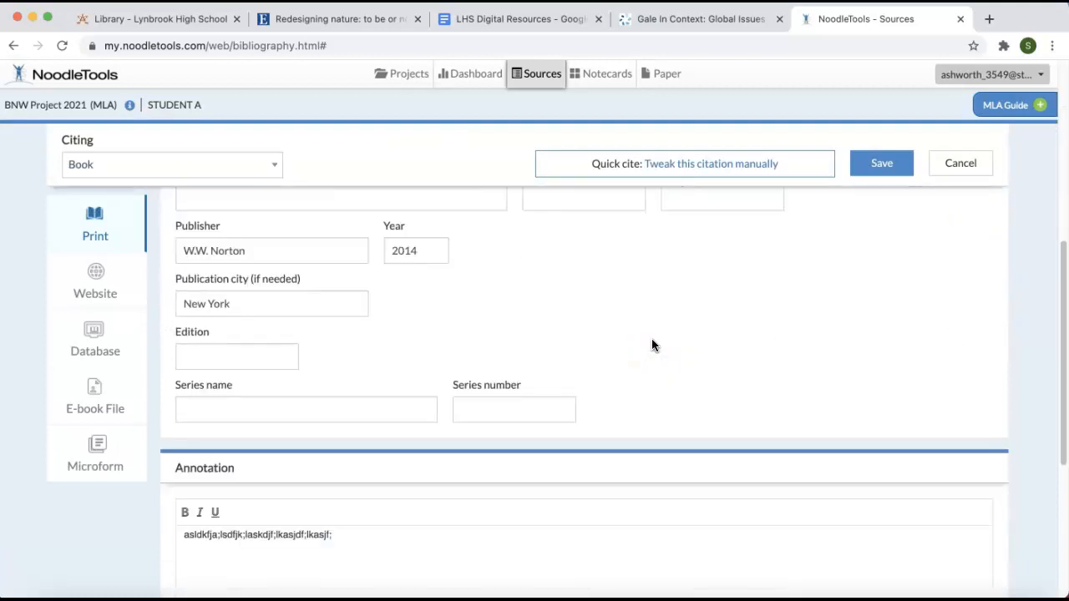
scroll(653, 345, down, 5)
click(313, 377)
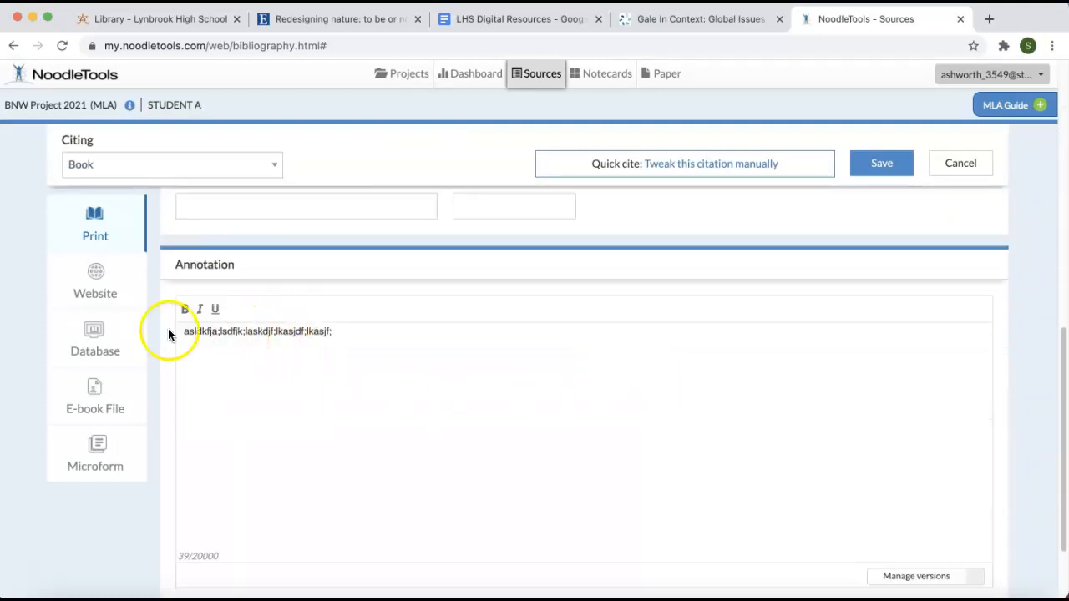
drag(179, 331, 350, 331)
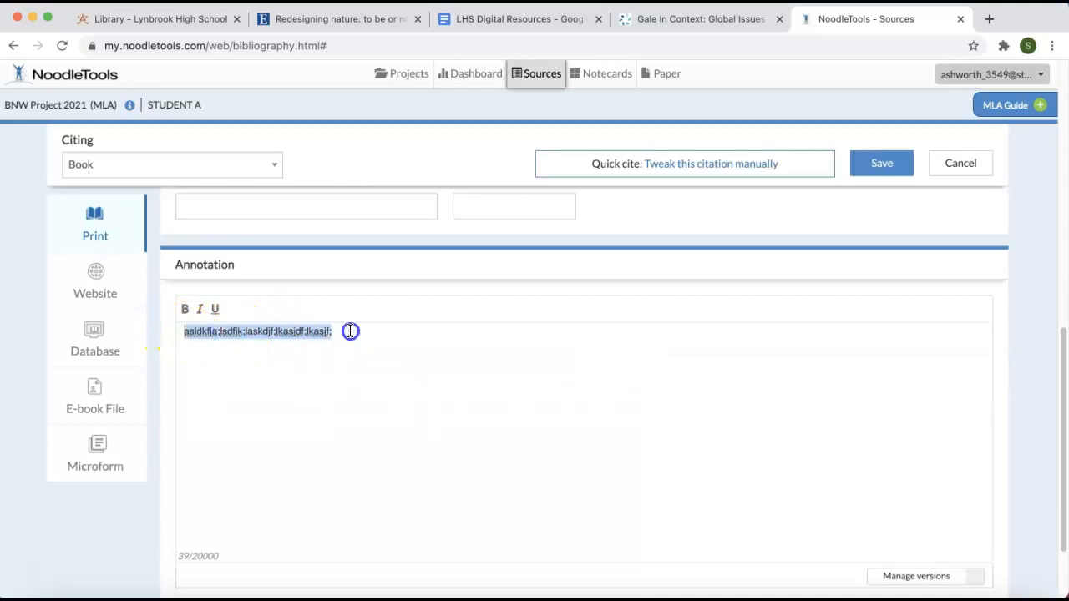
scroll(392, 404, down, 1)
scroll(392, 404, up, 2)
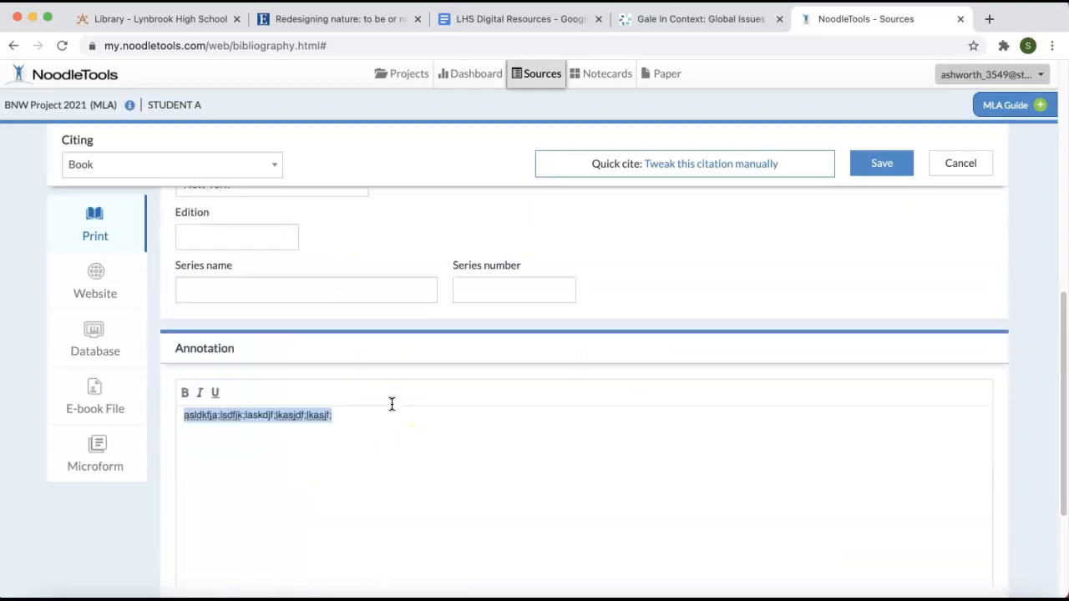
scroll(391, 404, up, 2)
click(879, 163)
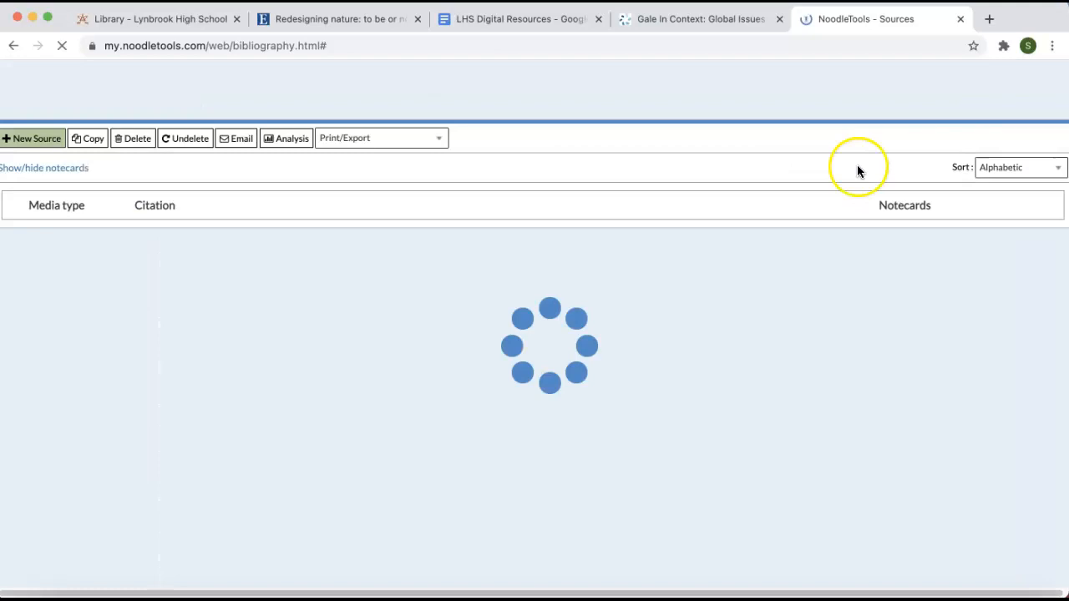
drag(191, 251, 385, 252)
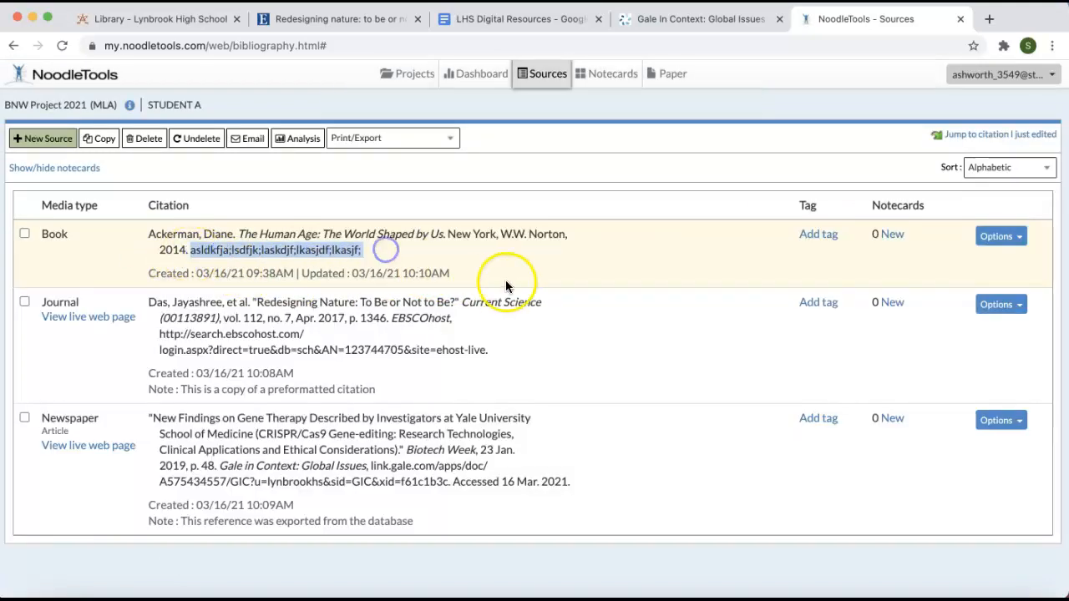
click(548, 289)
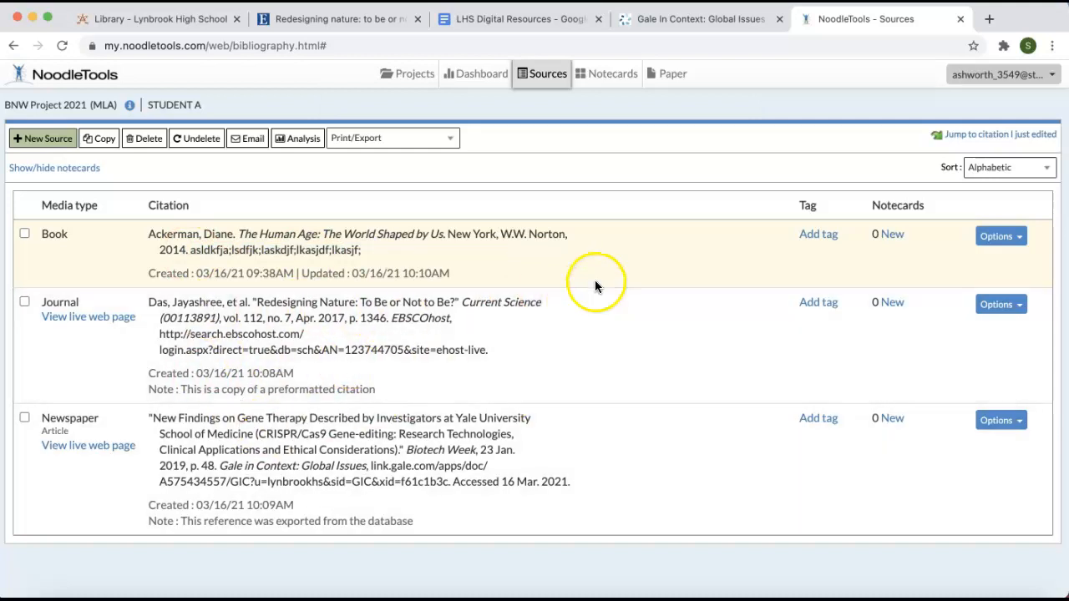
- Export the bibliography to Google Docs and select the annotation under the book citation in the Works Cited document
click(451, 141)
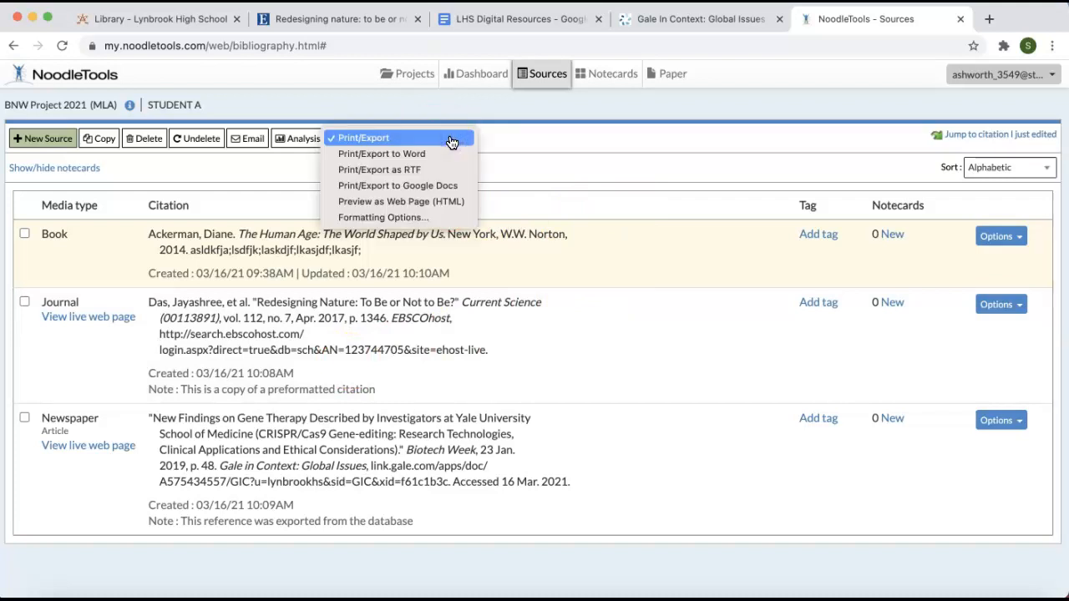
click(441, 187)
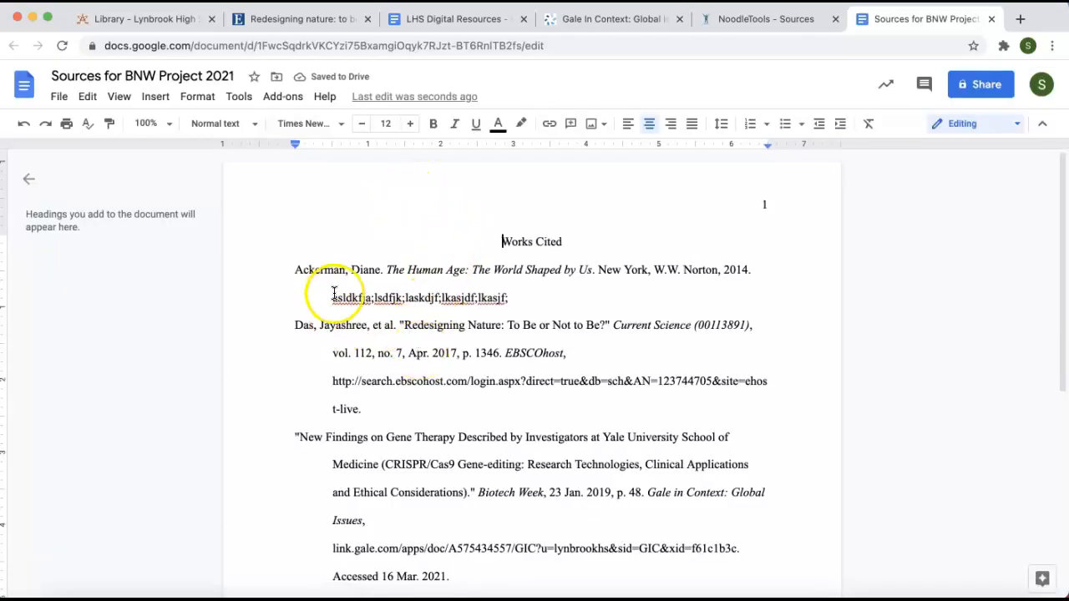
click(331, 298)
drag(330, 299, 508, 299)
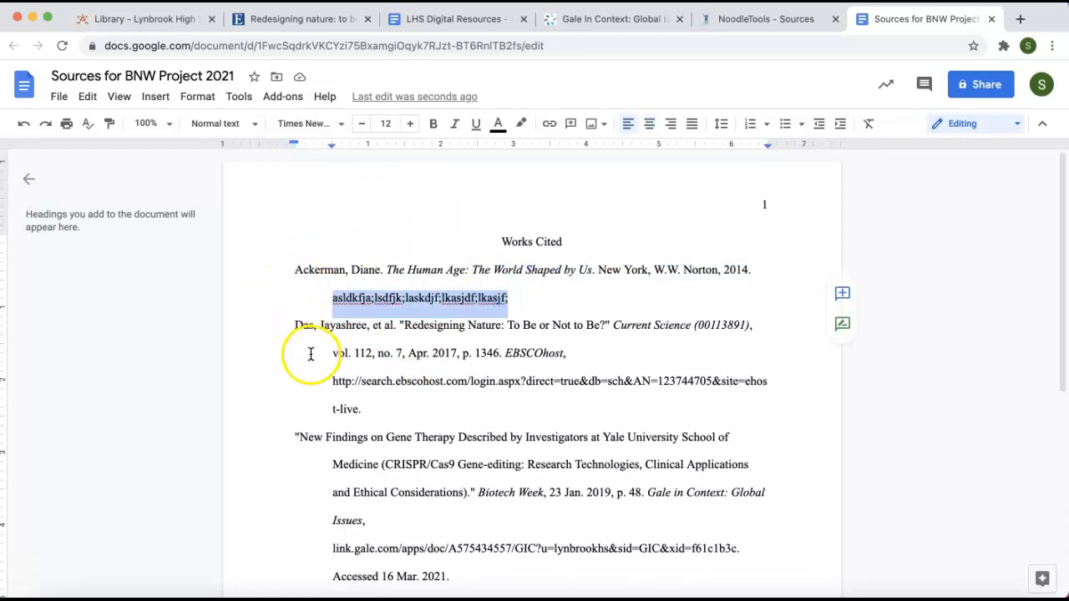
- Review the journal and Gale entries in the exported Works Cited document, checking their links and formatting
scroll(308, 354, down, 1)
scroll(308, 352, down, 3)
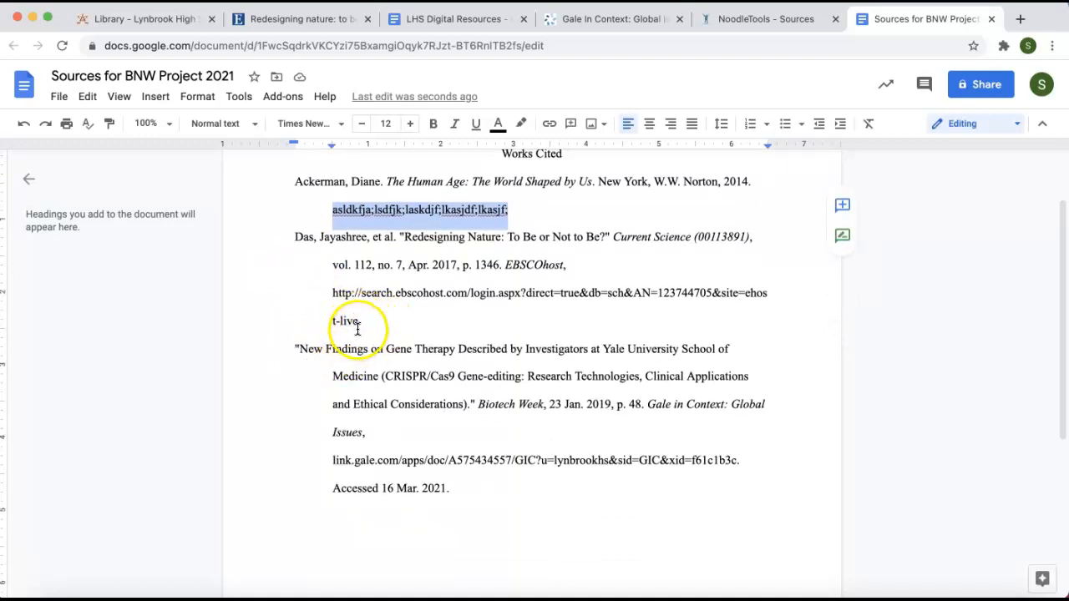
scroll(362, 393, down, 2)
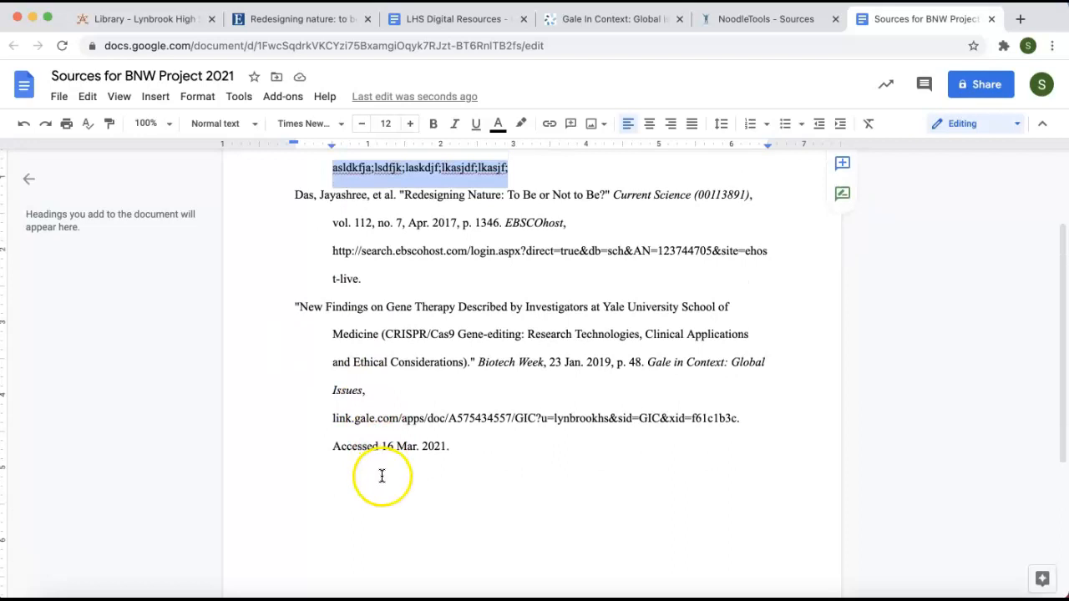
scroll(381, 475, down, 4)
scroll(384, 475, up, 3)
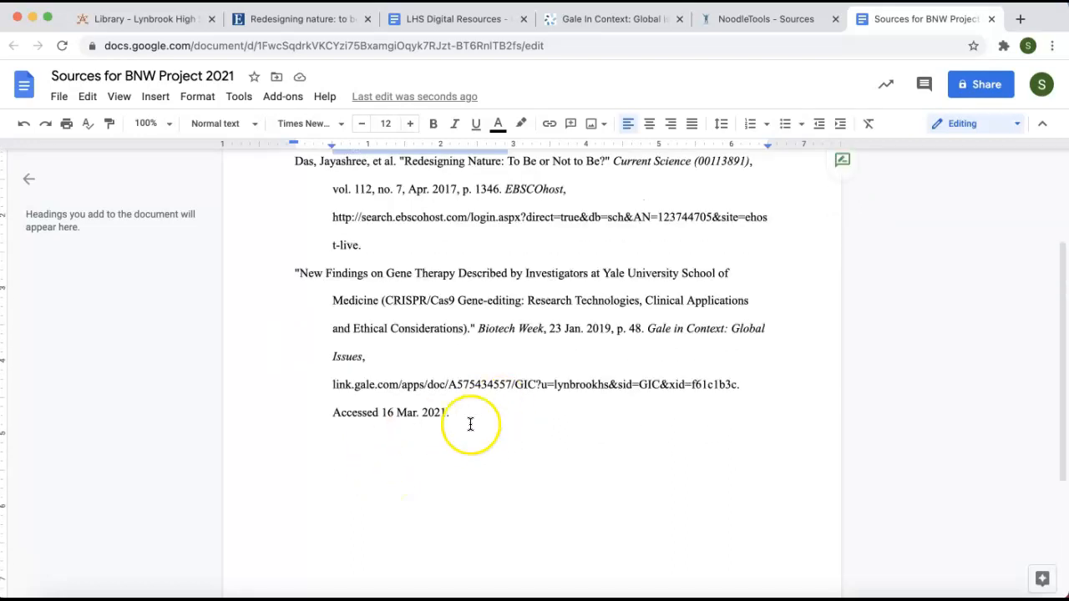
scroll(422, 418, up, 4)
scroll(419, 424, up, 2)
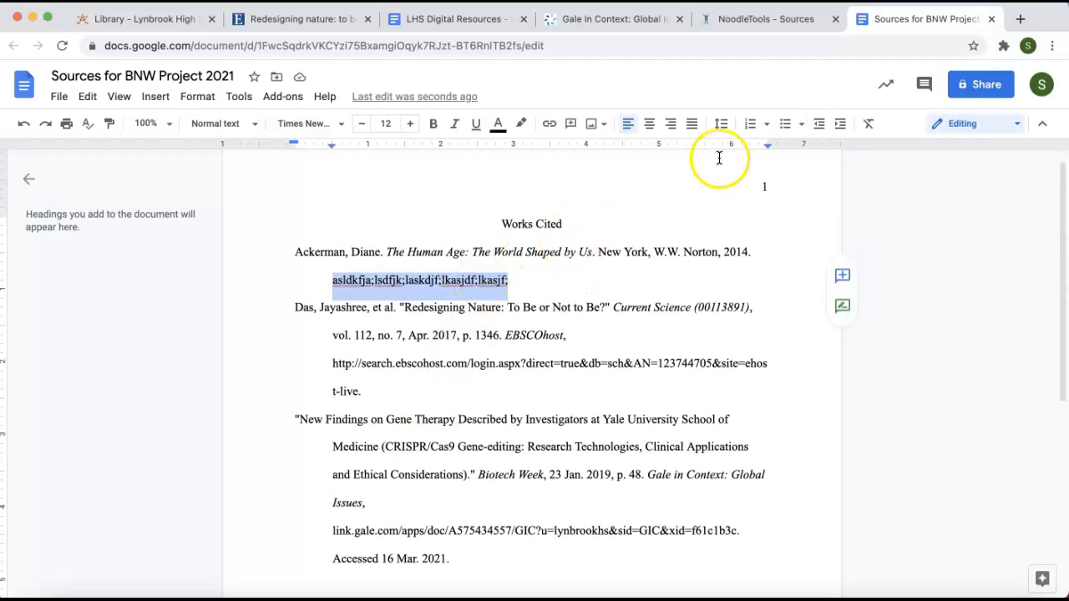
- Switch back to NoodleTools, open the project's linked Google Docs paper, and return to the project's Sources page
click(729, 18)
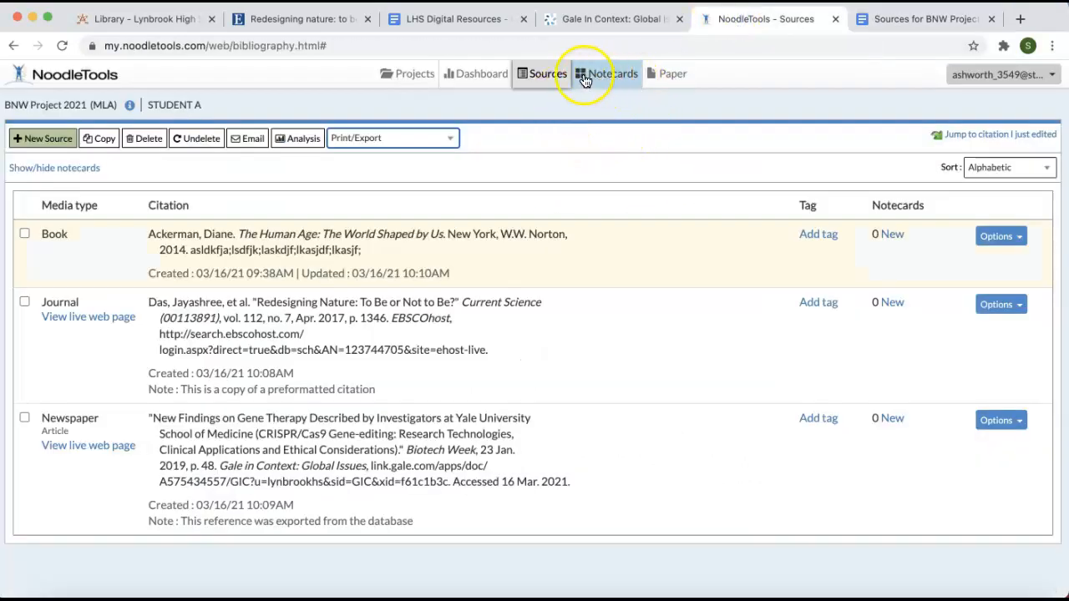
click(668, 82)
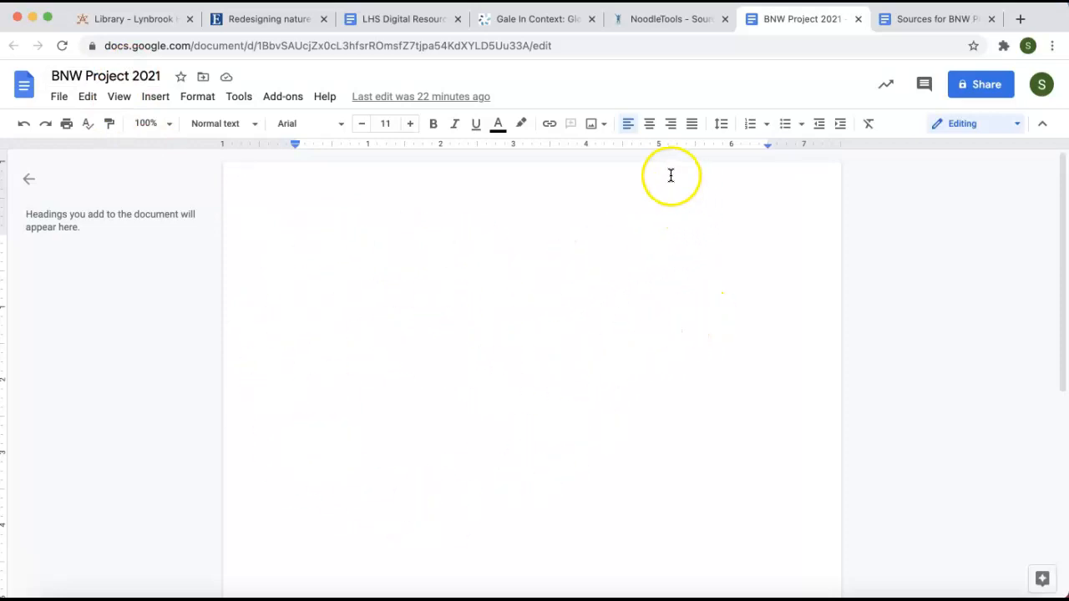
click(660, 28)
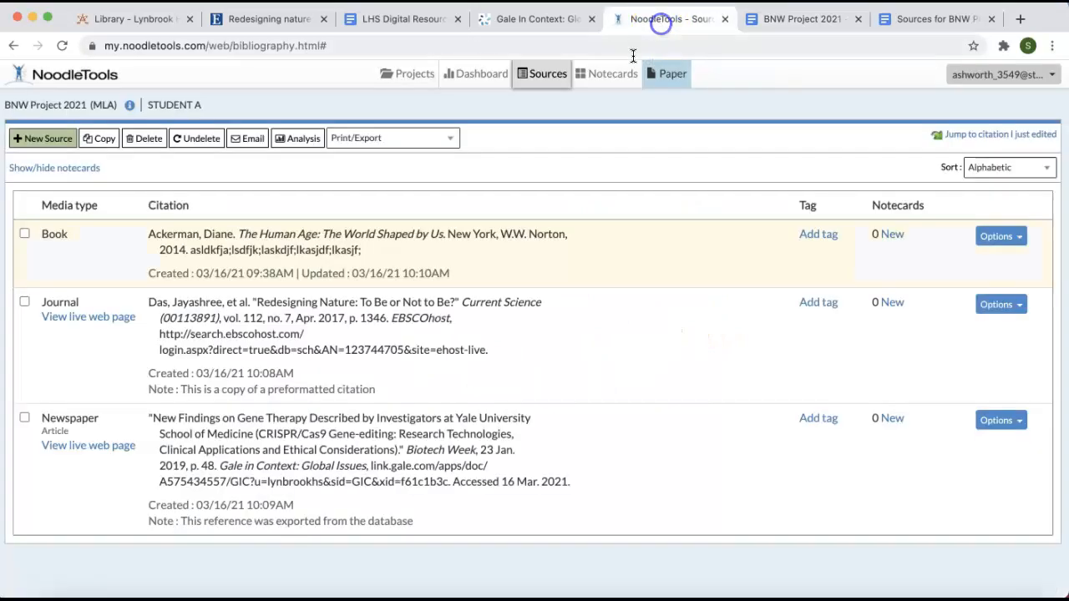
click(669, 79)
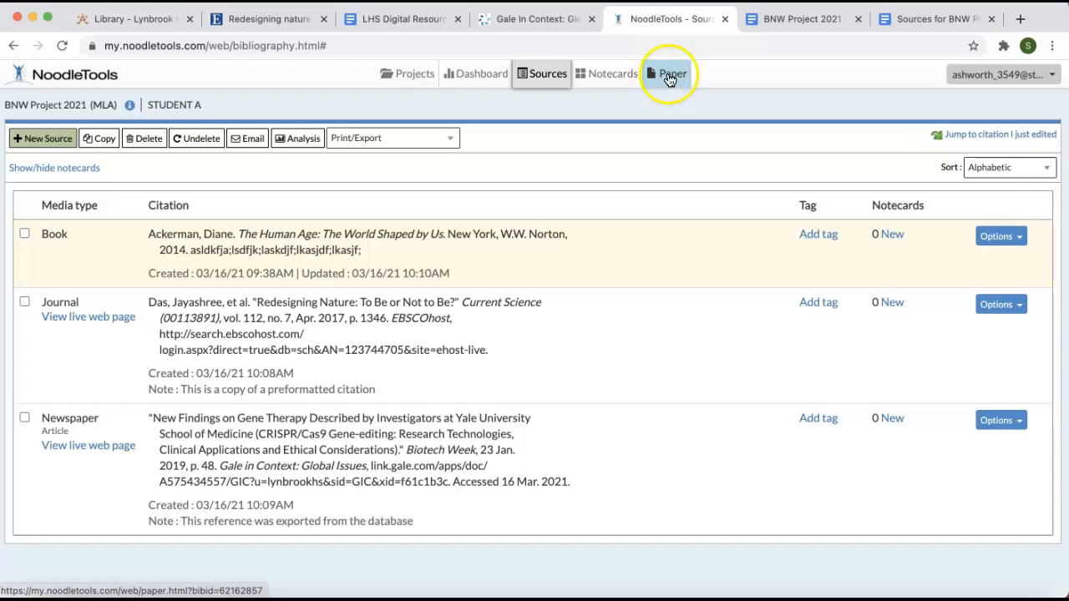